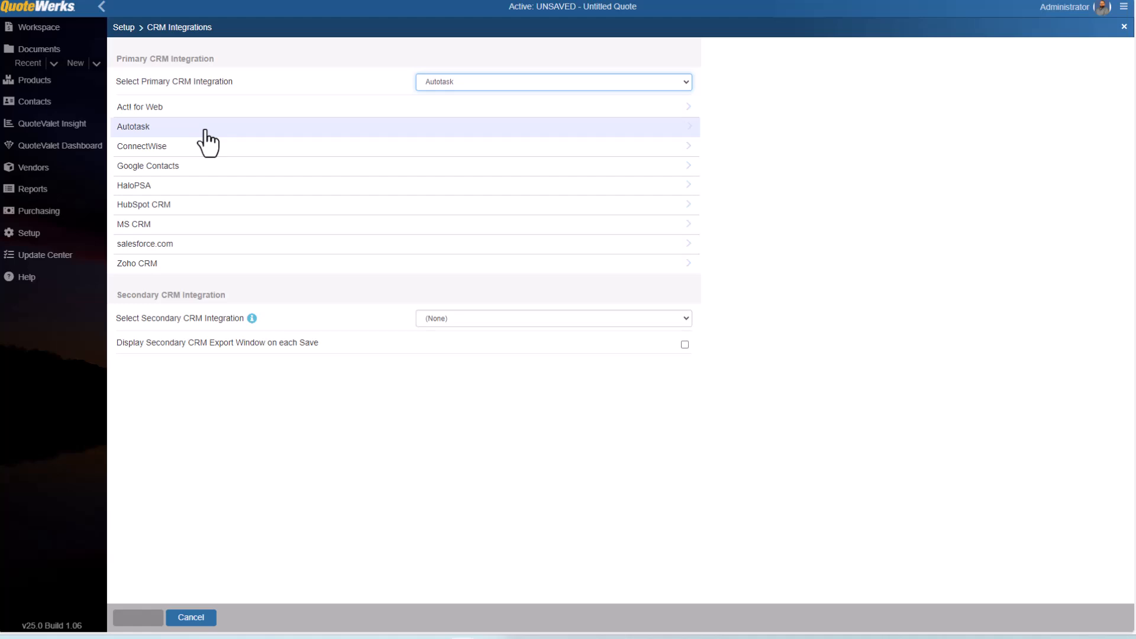
- Open the Autotask integration setup and test the API login credentials and the administrator's user credentials
click(204, 136)
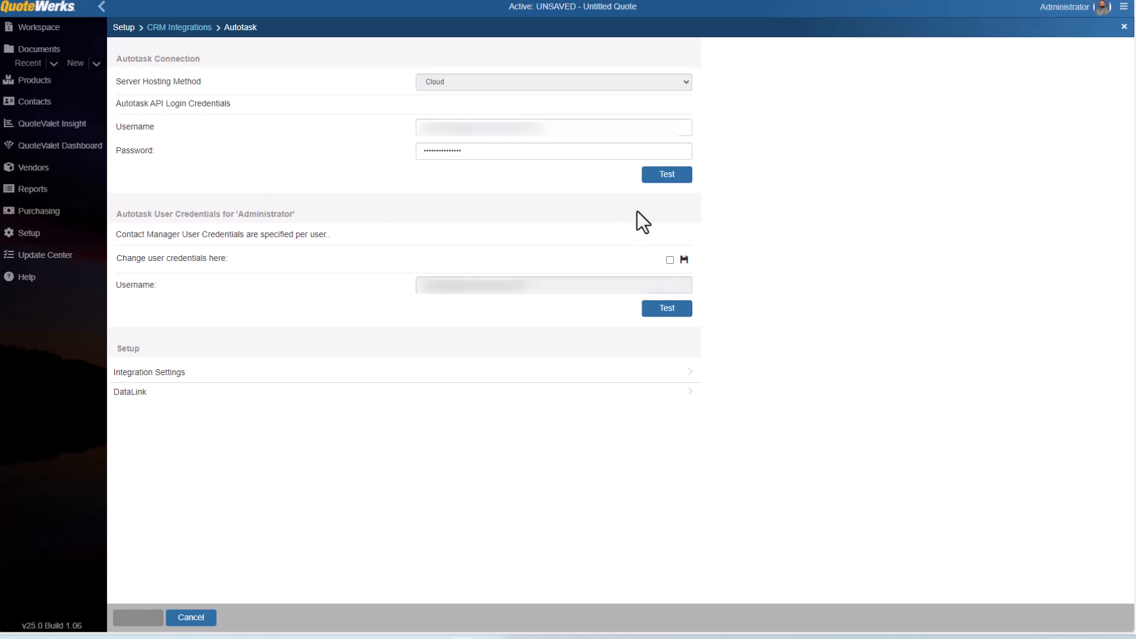
click(664, 180)
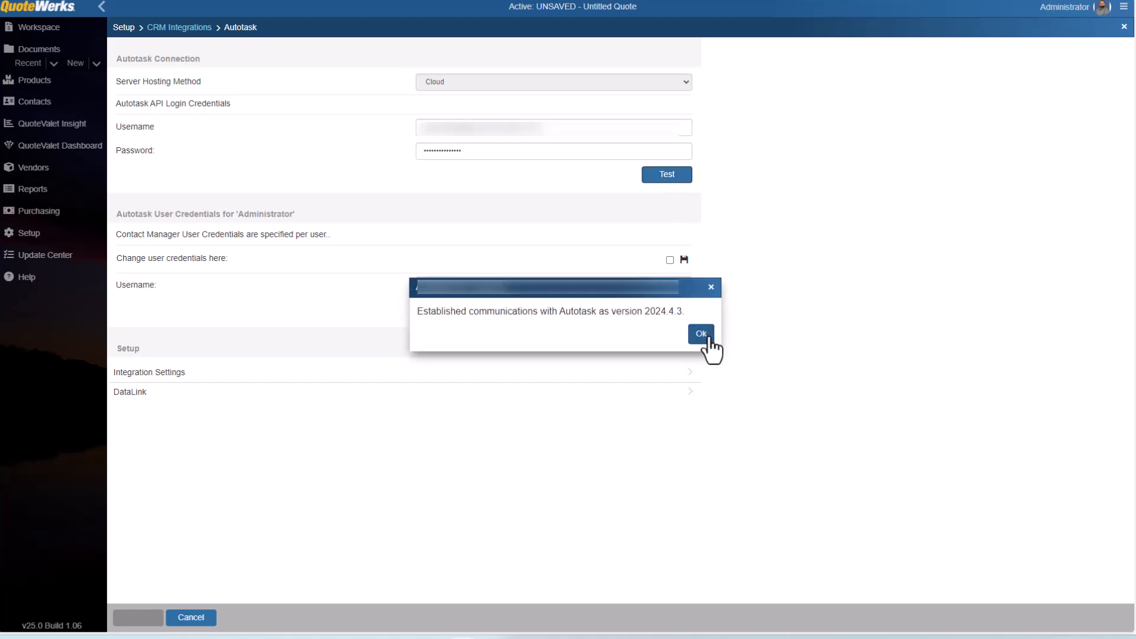
click(701, 334)
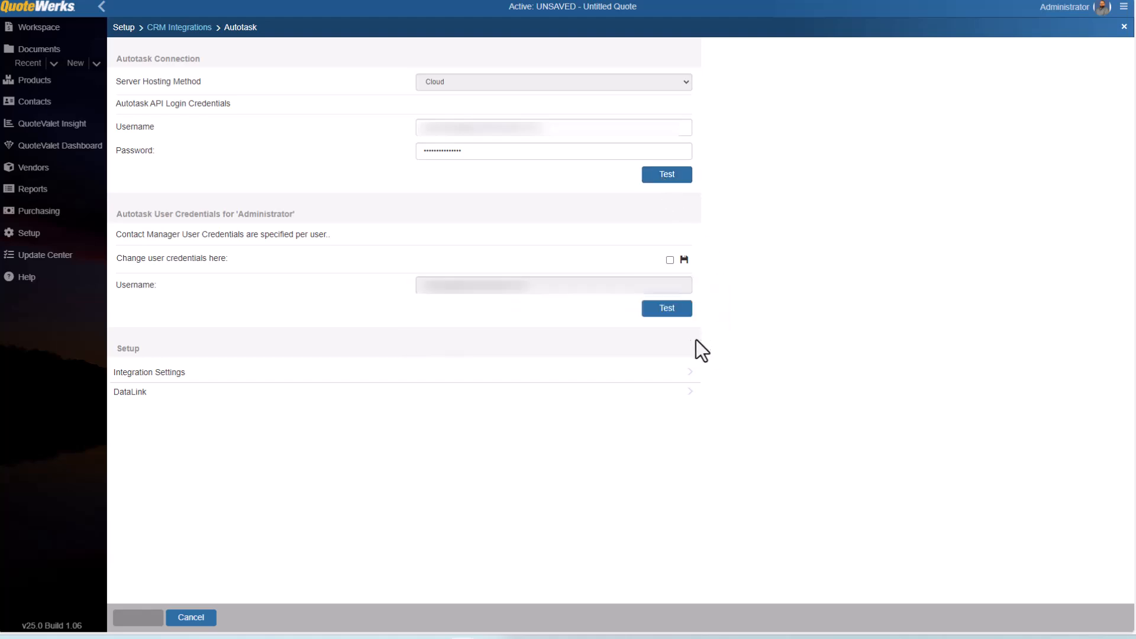
click(666, 310)
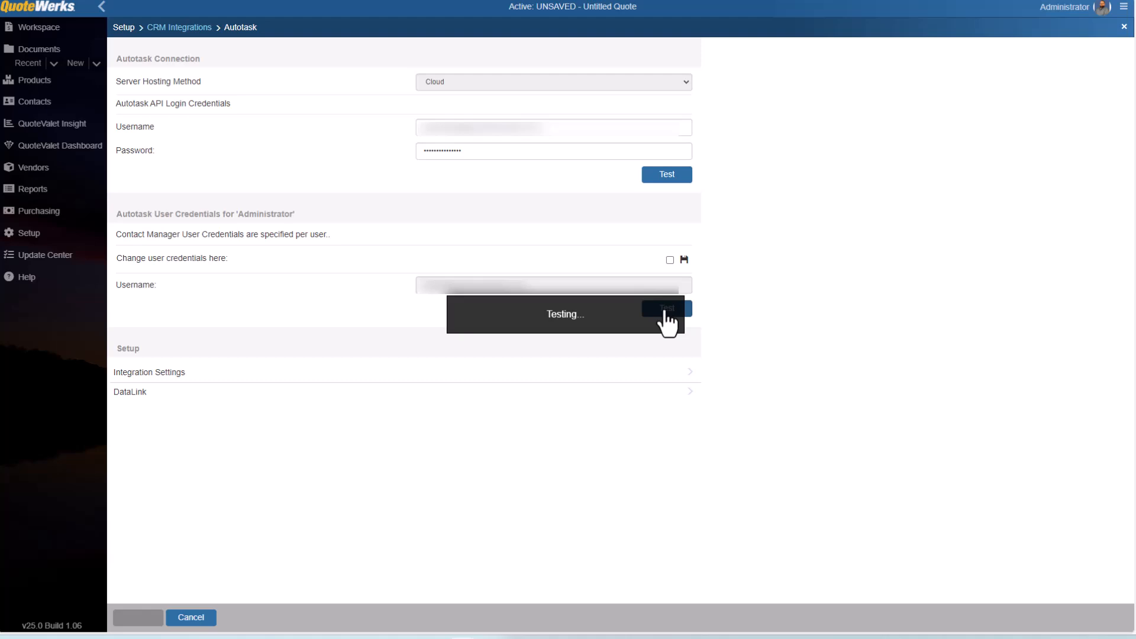
click(700, 339)
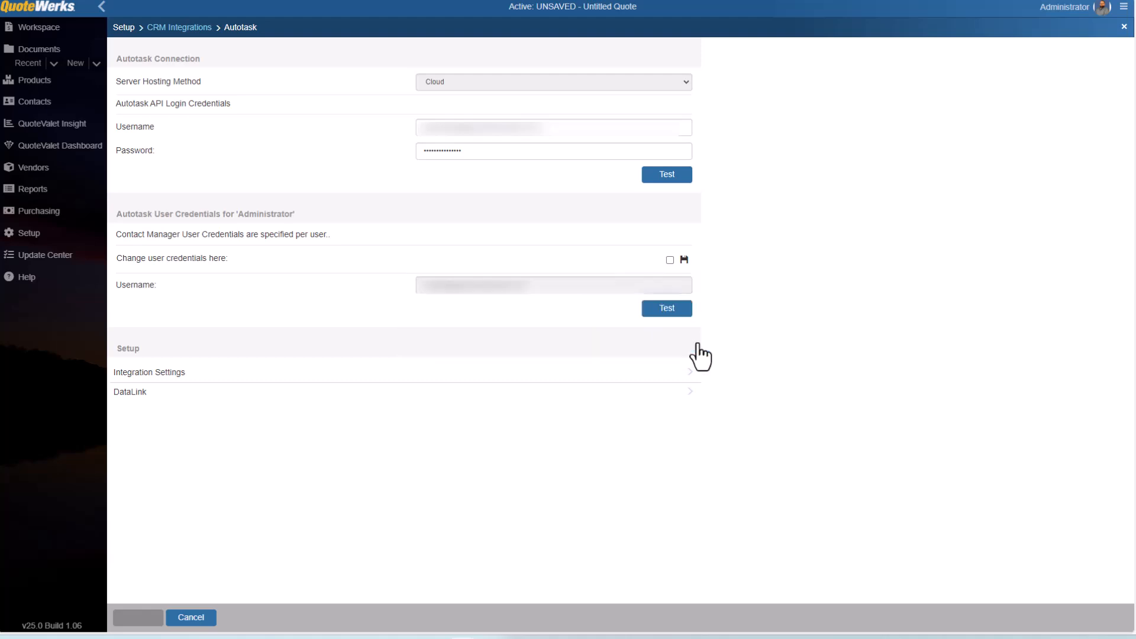
- Check the Autotask login ID in the administrator's Contact Manager preferences, leaving the preferences without saving
click(30, 234)
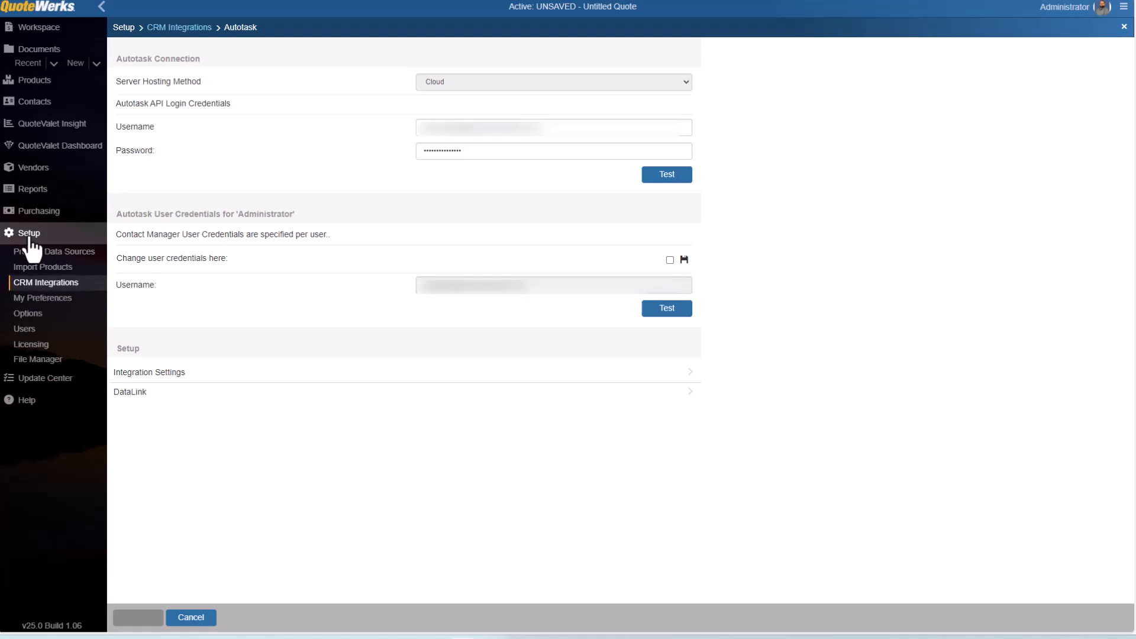
click(44, 301)
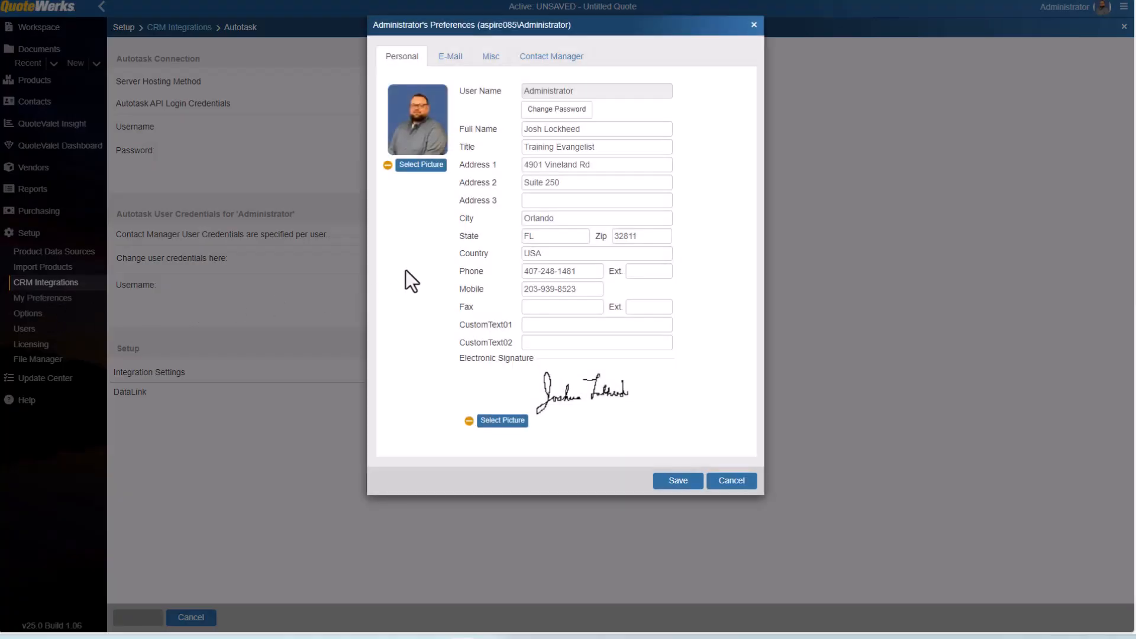
click(544, 59)
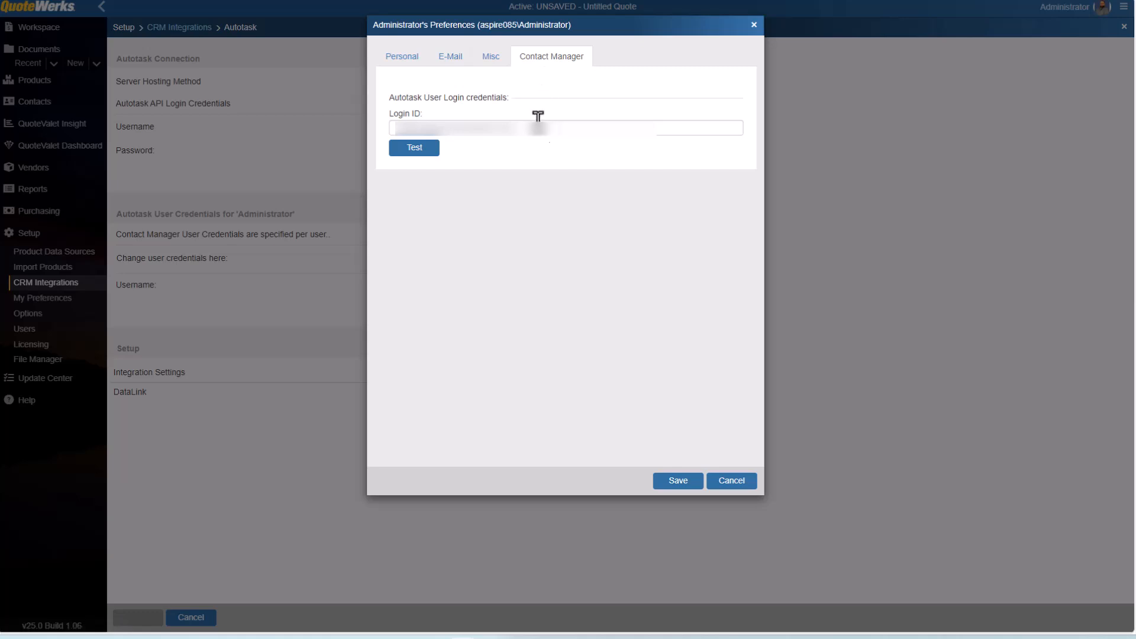
drag(505, 128, 321, 129)
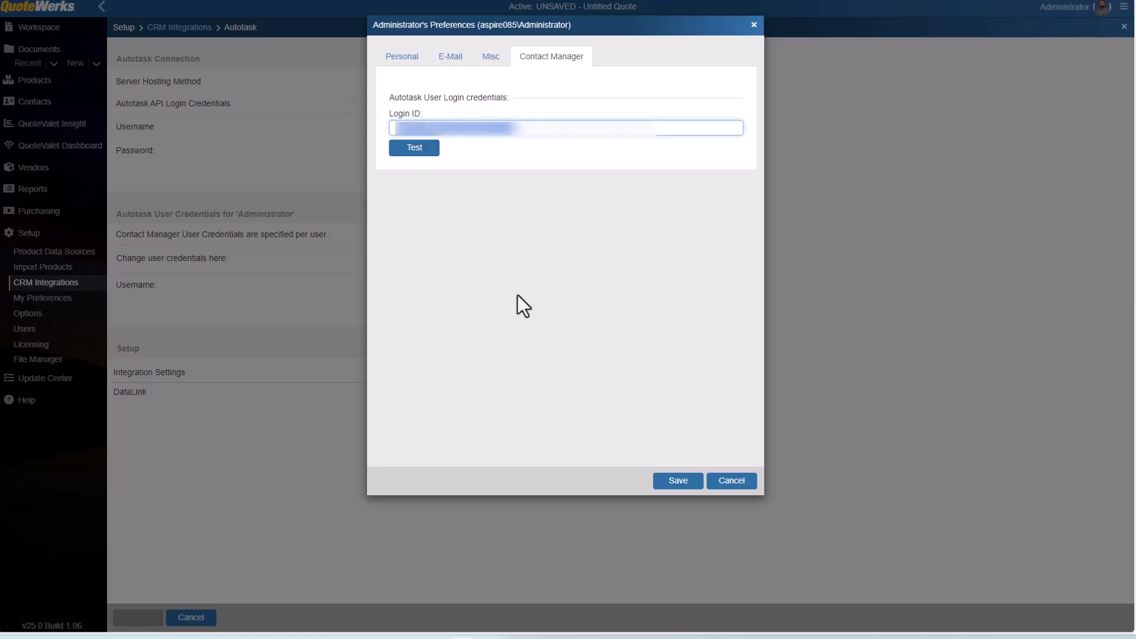
click(732, 479)
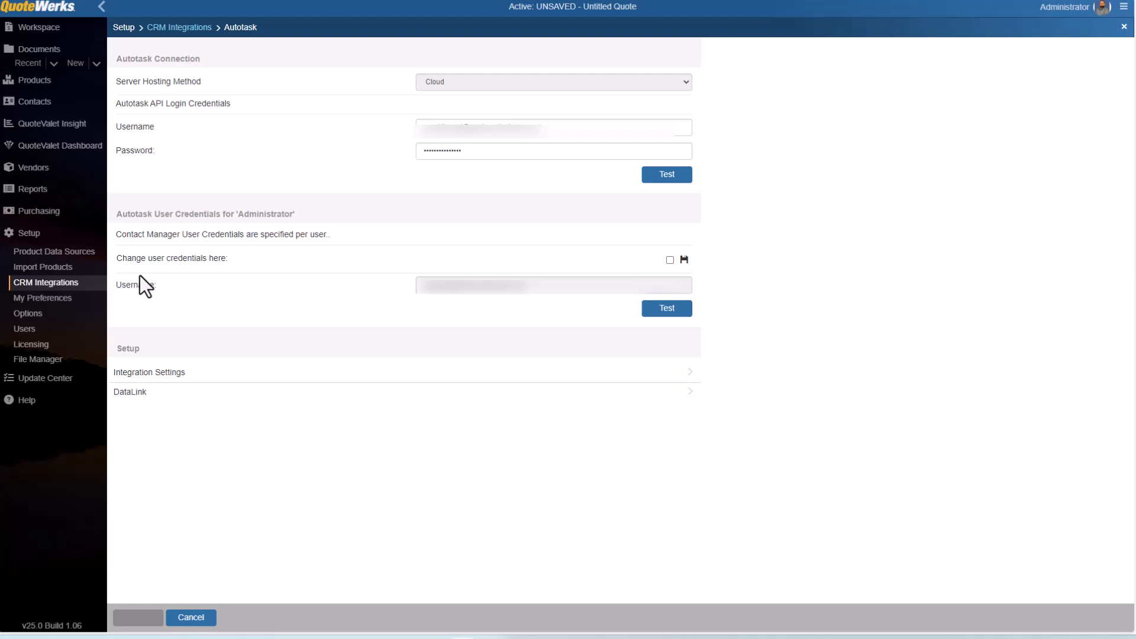
- Review the purchase order integration choices in Autotask's general integration settings, keeping Autotask selected
click(169, 374)
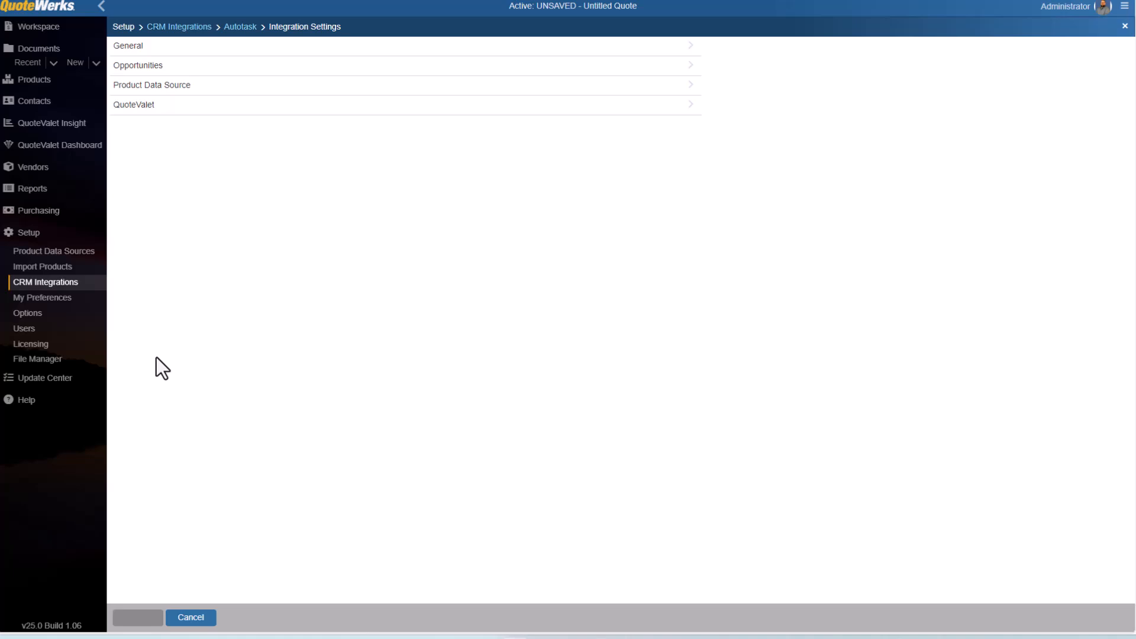
click(135, 47)
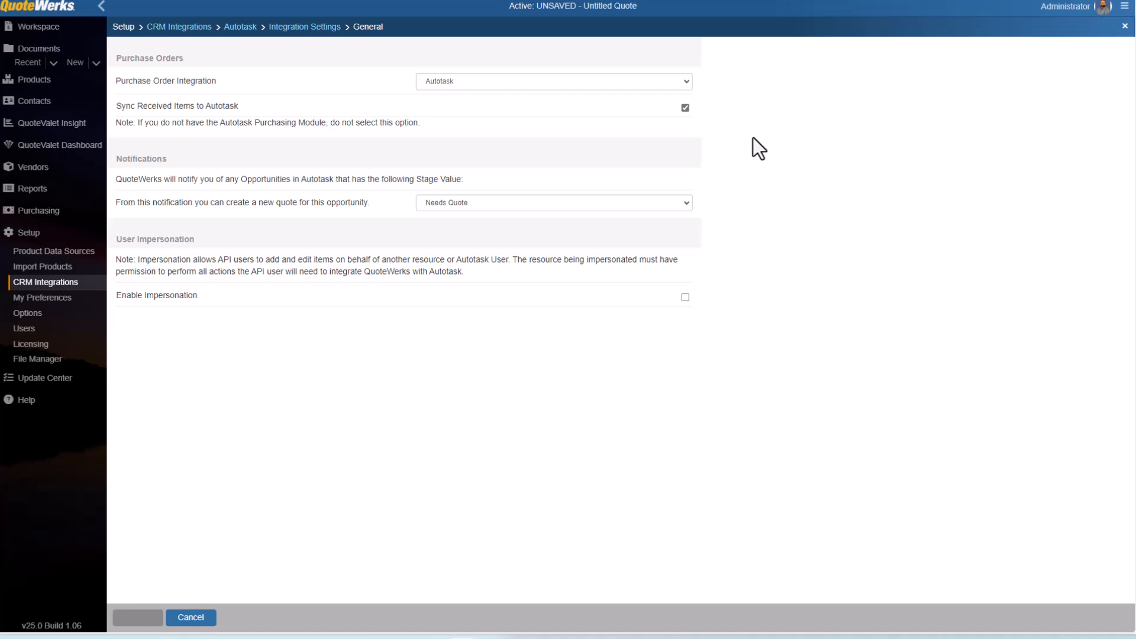
click(688, 82)
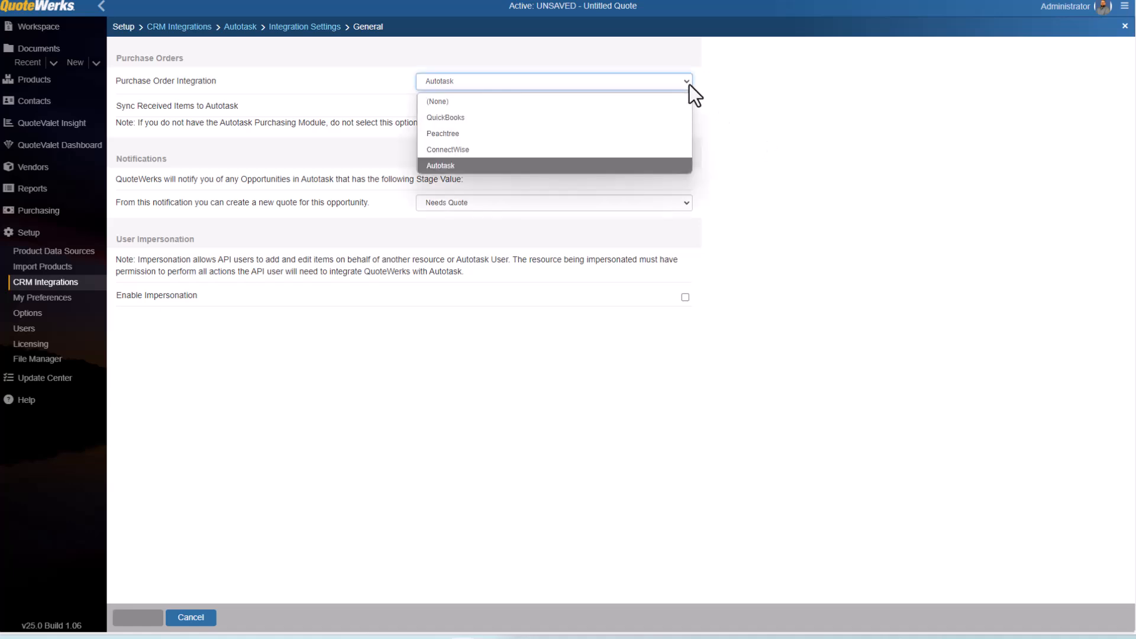
click(681, 166)
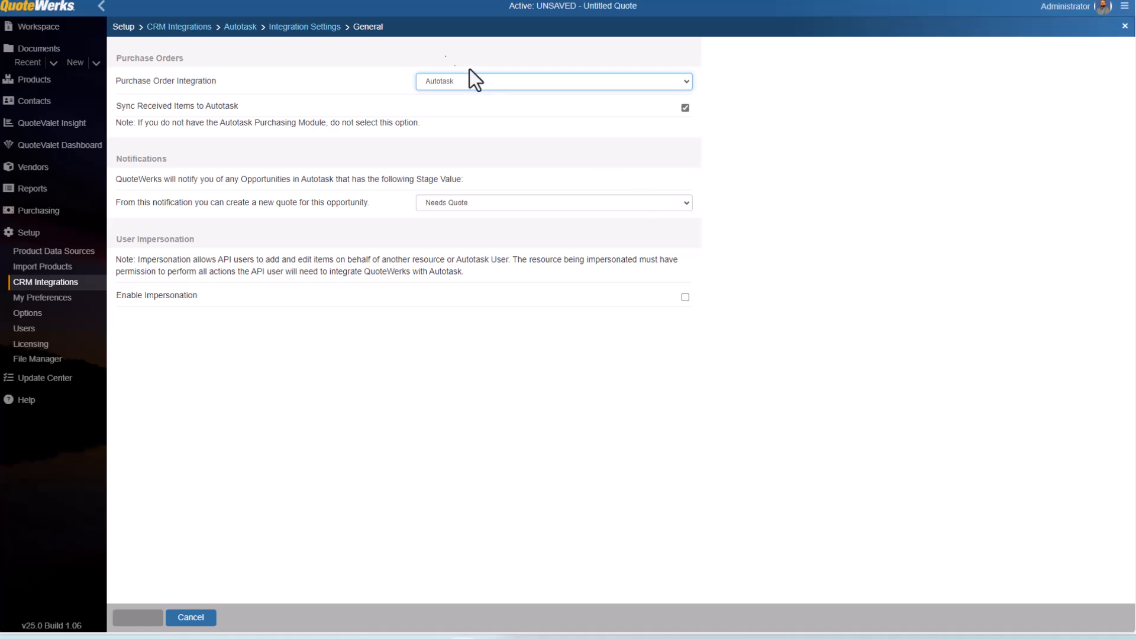
- Examine the sales opportunity completion and product line default item type choices in the general Opportunities settings
click(310, 28)
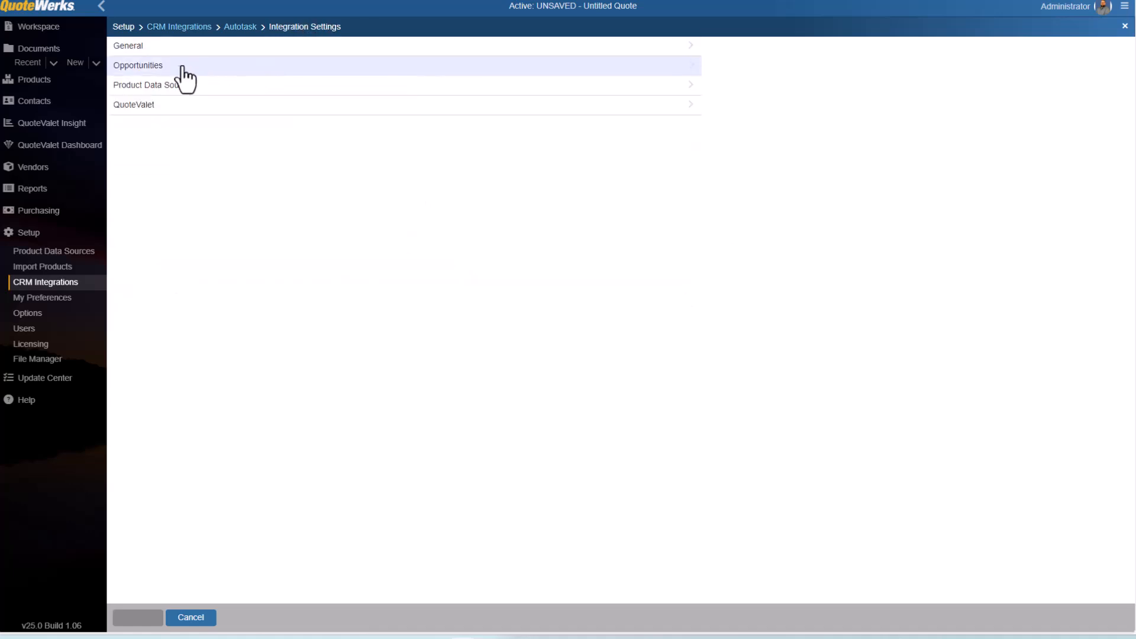
click(177, 74)
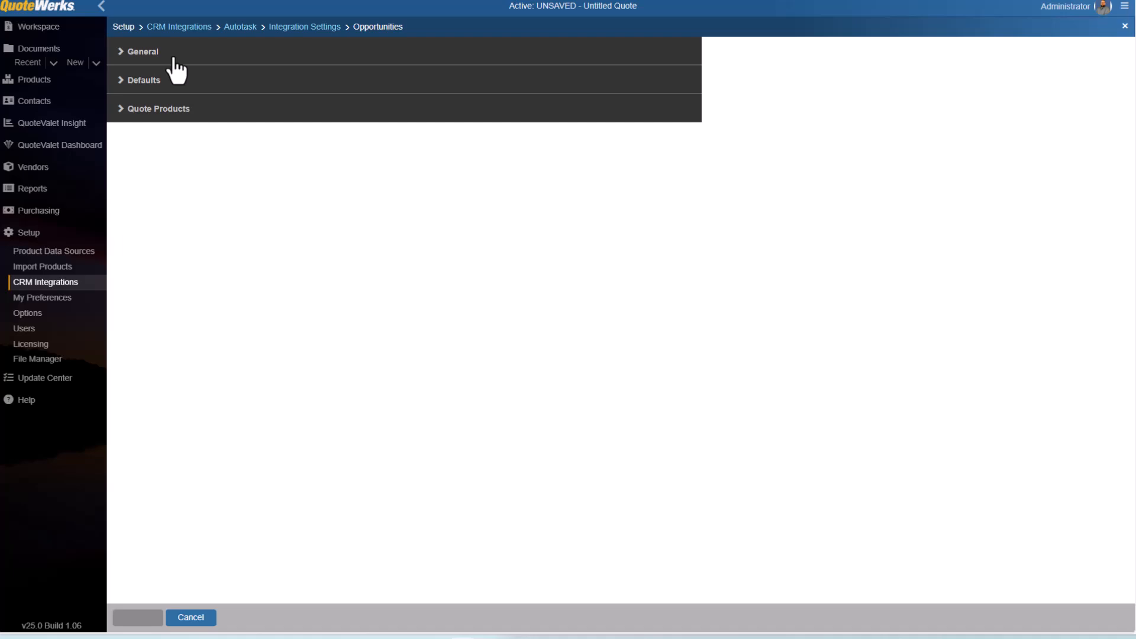
click(176, 70)
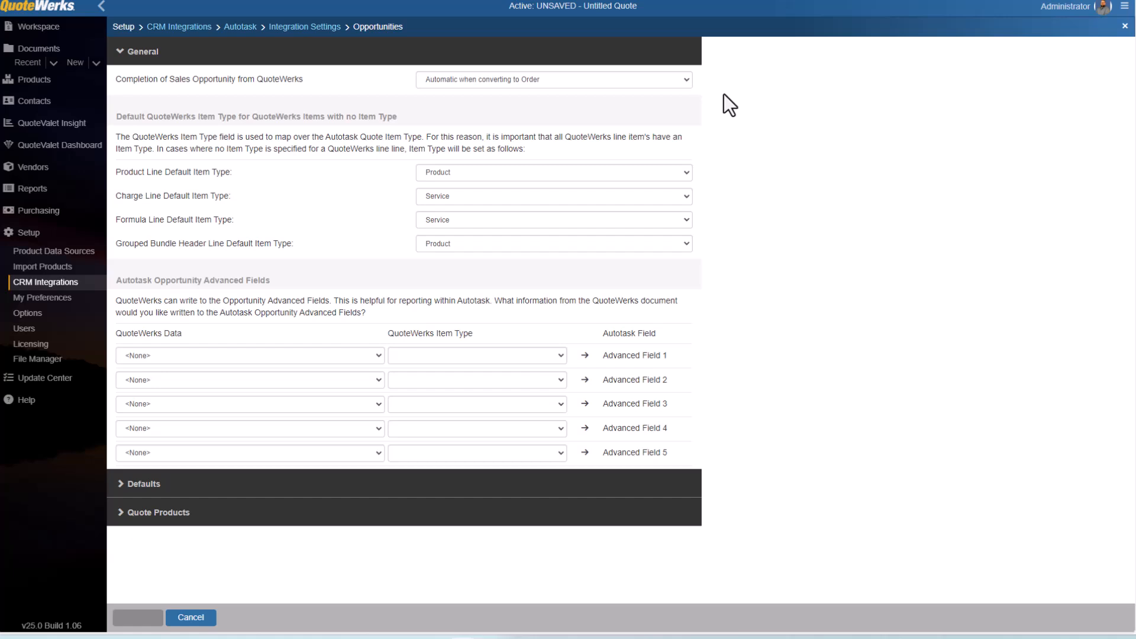
click(690, 84)
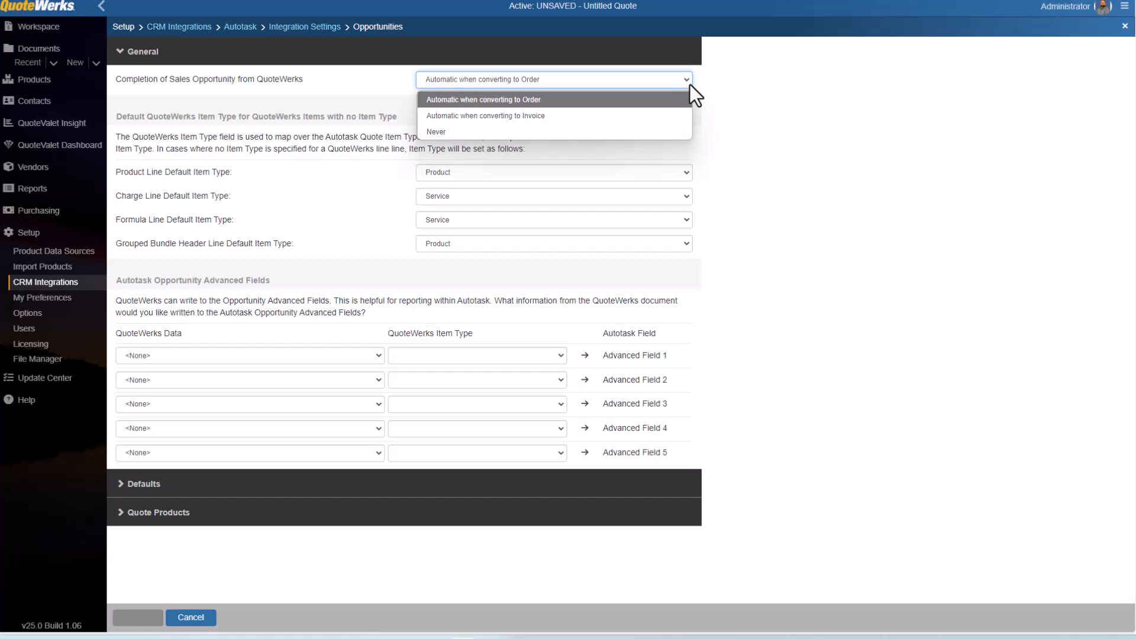
click(690, 84)
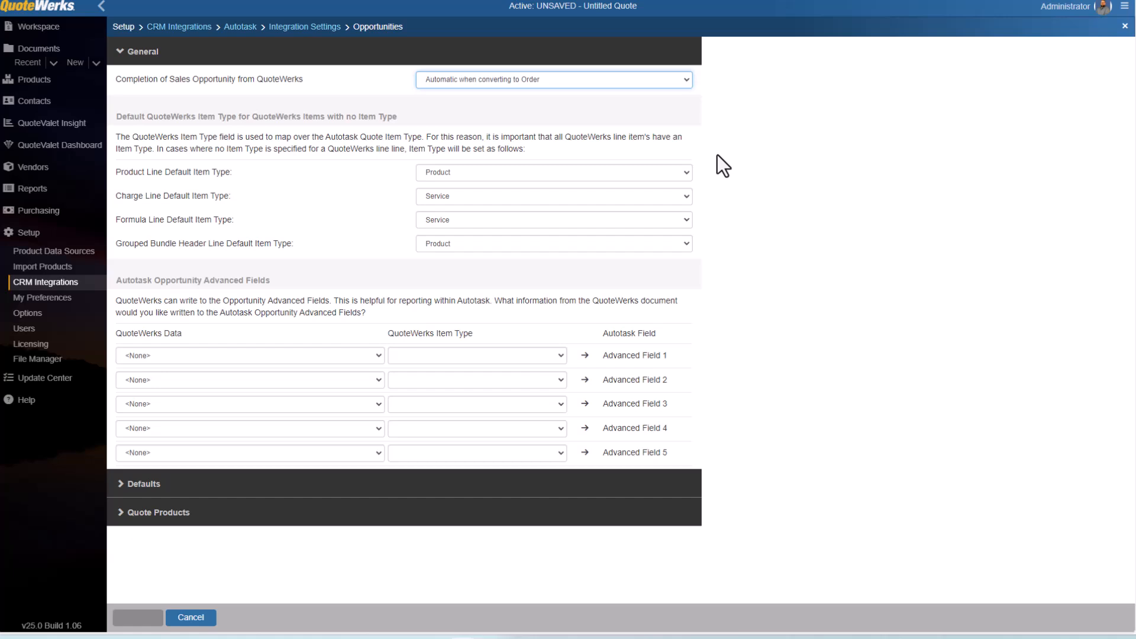
click(688, 172)
click(689, 171)
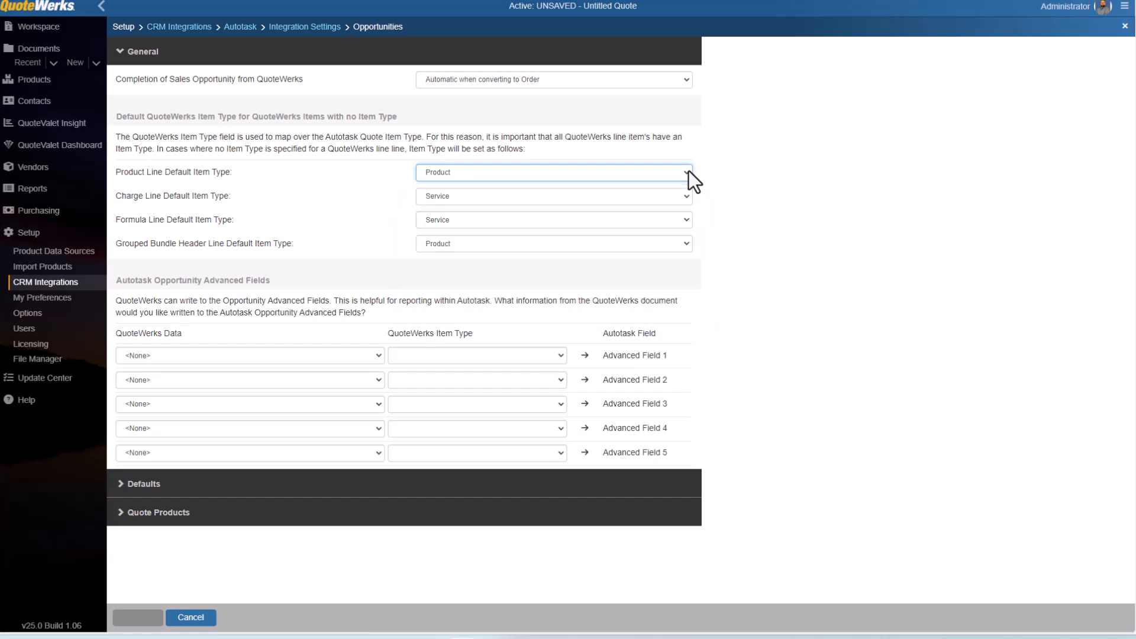
- Examine the QuoteWerks data and item type choices for Advanced Field 1, and collapse the General section
click(378, 356)
click(378, 355)
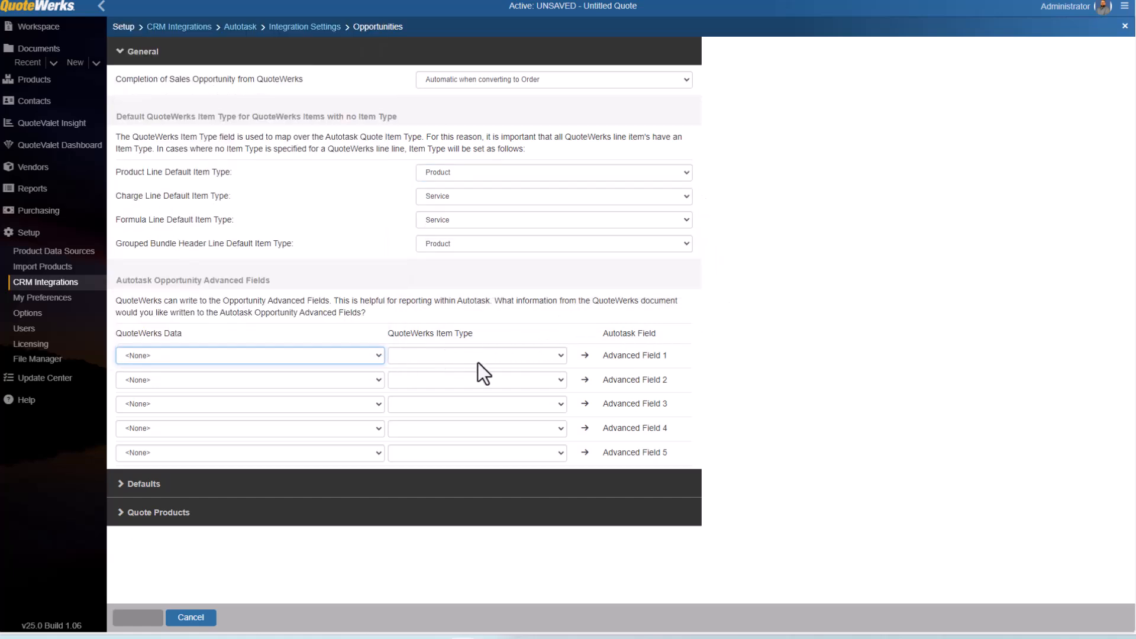
click(563, 357)
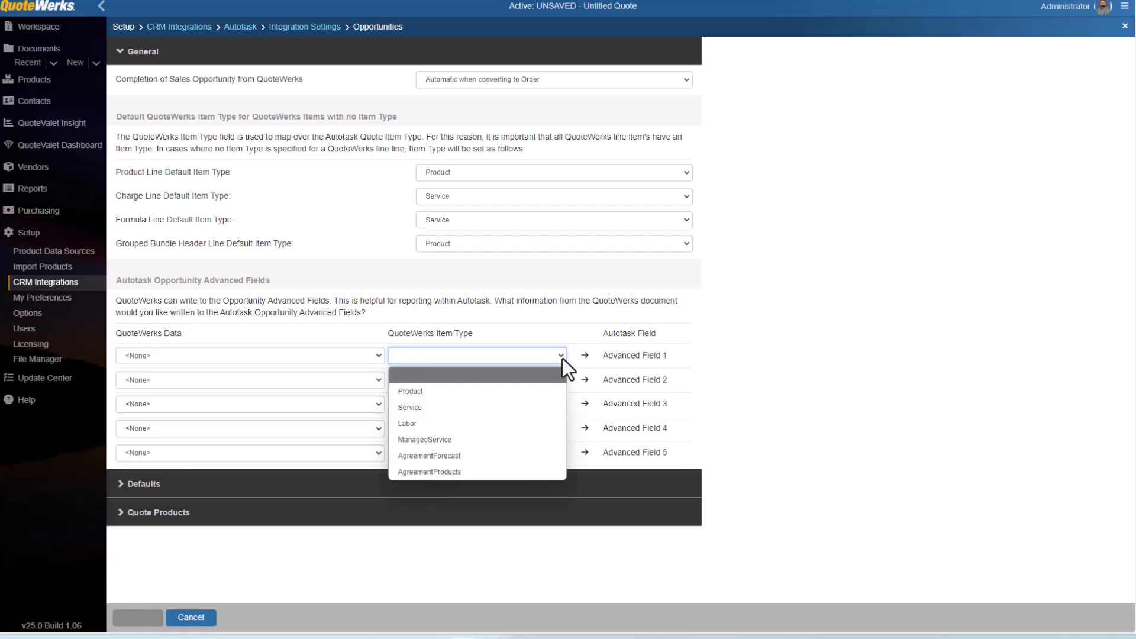
click(562, 358)
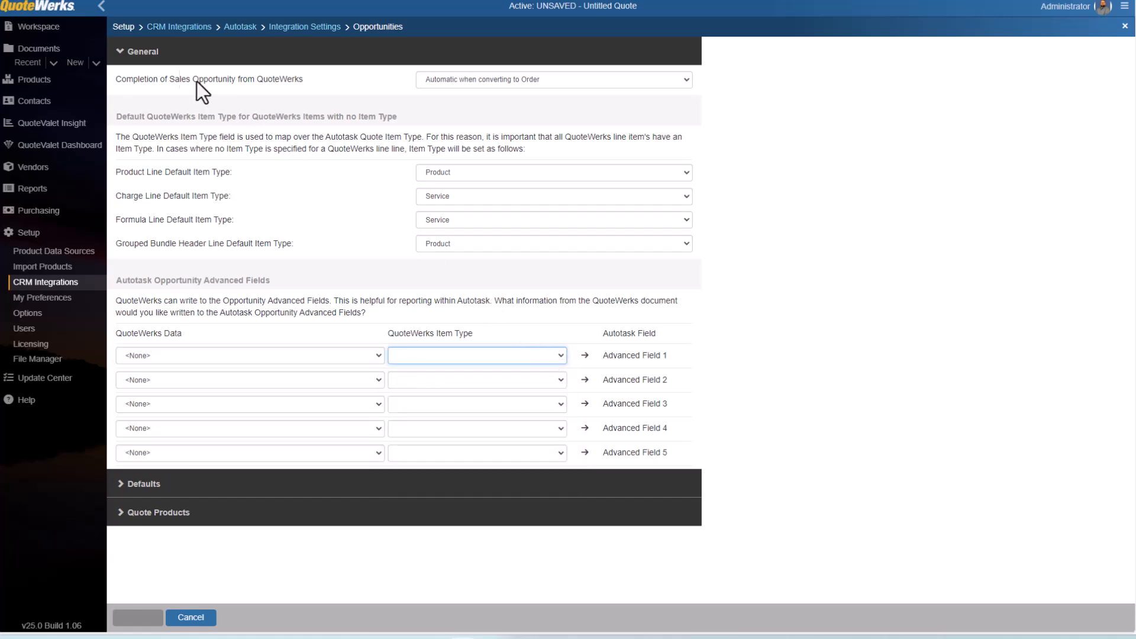
click(149, 57)
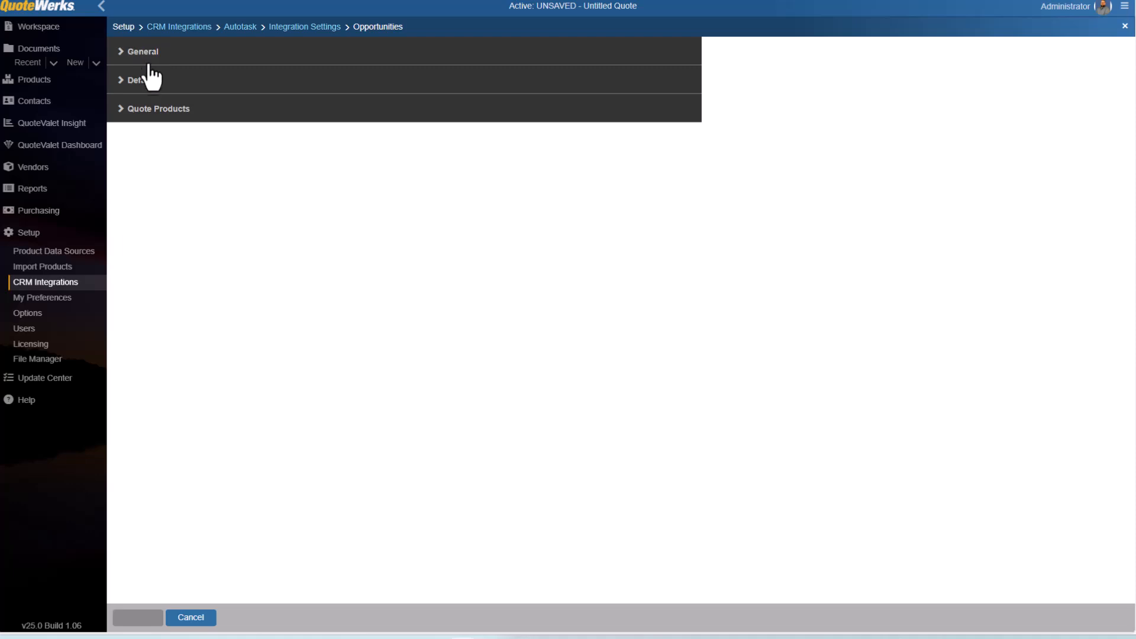
- Review the choices for default opportunity category, stage and status in the Opportunities Defaults section
click(148, 82)
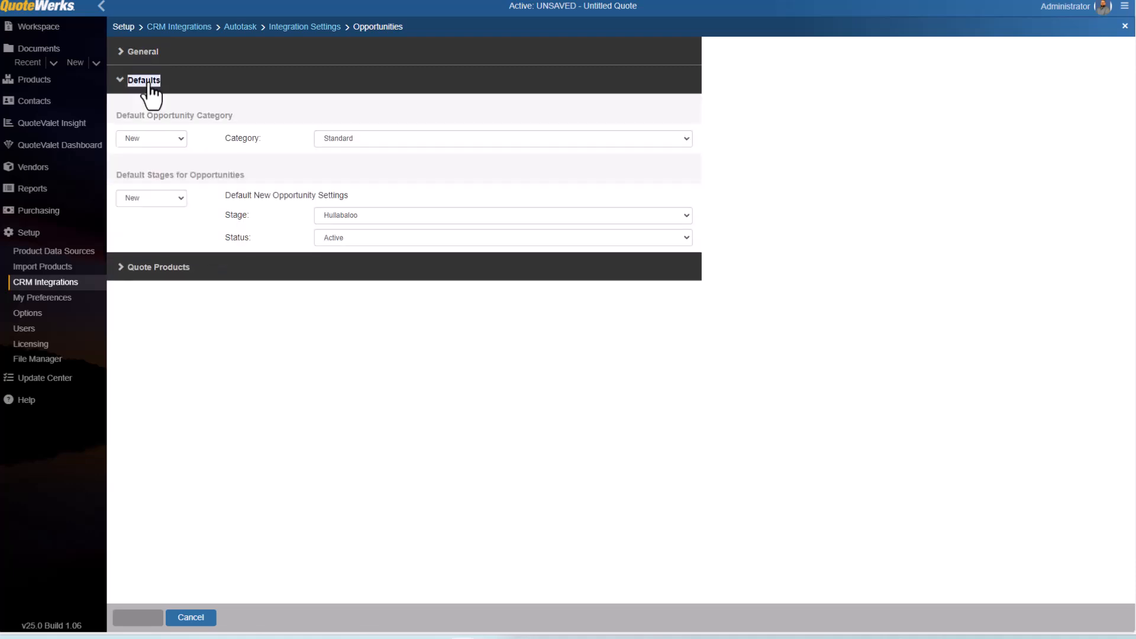
click(183, 144)
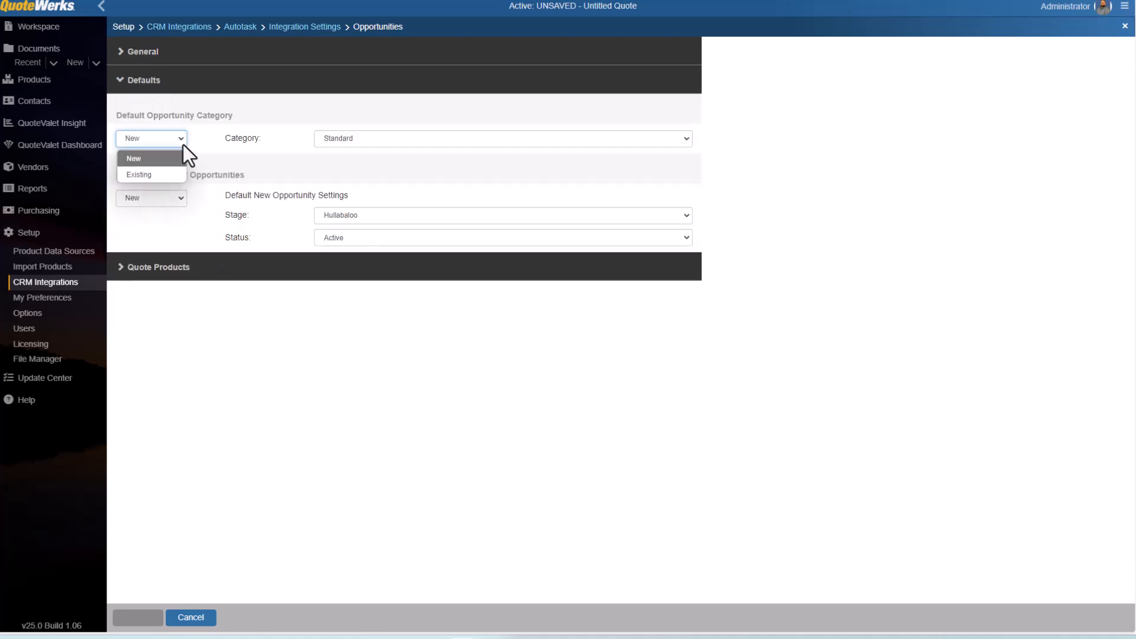
click(183, 144)
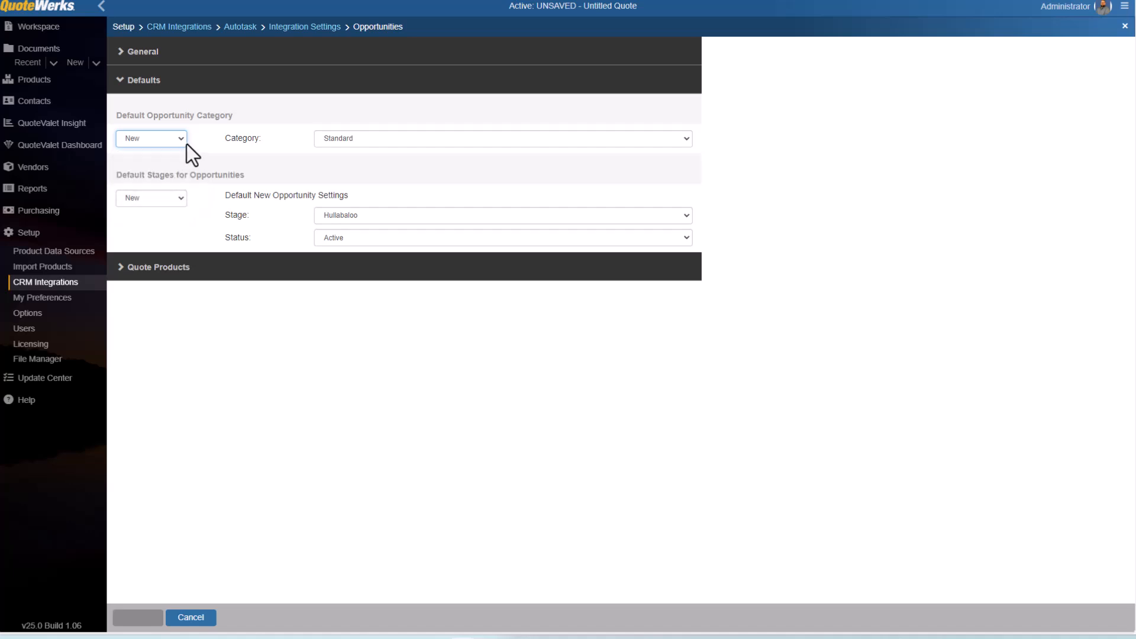
click(445, 140)
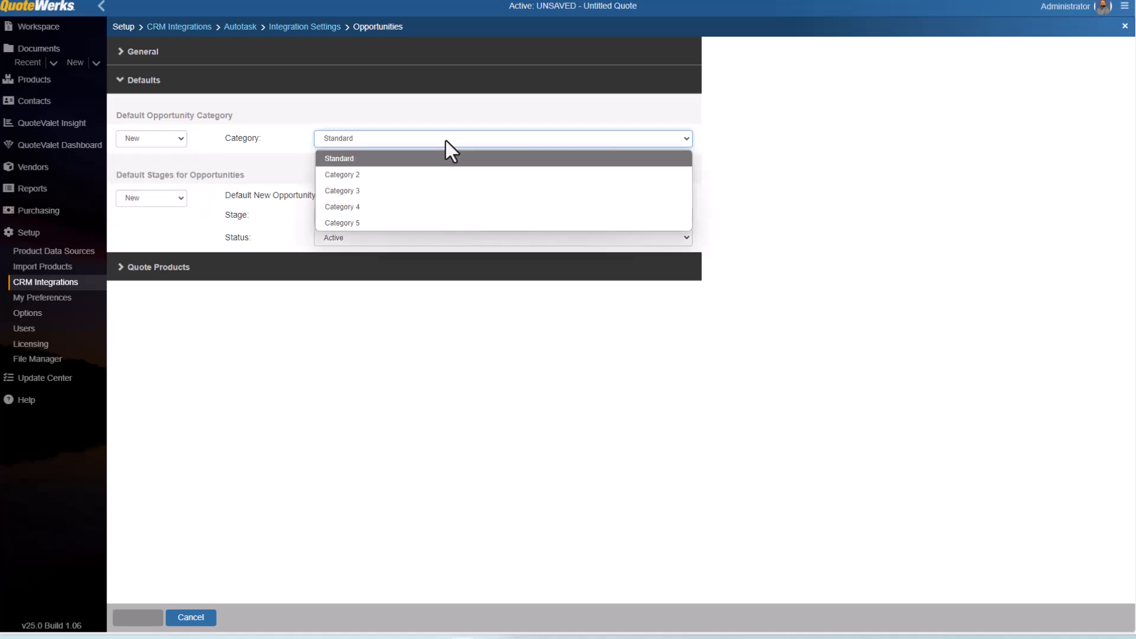
click(445, 140)
click(441, 220)
click(441, 220)
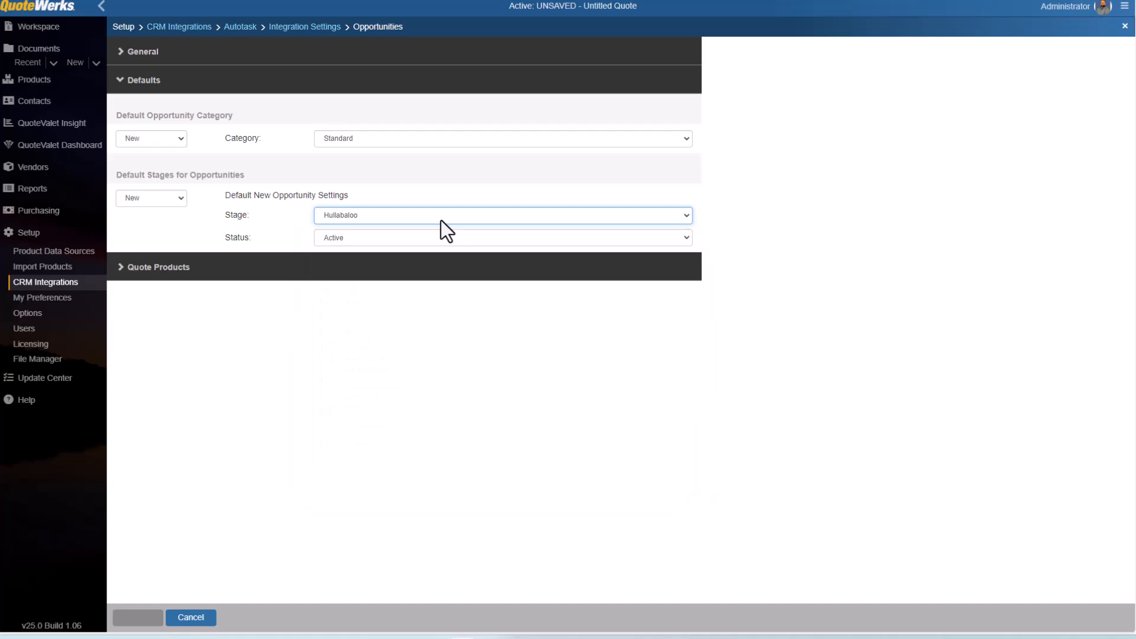
click(441, 237)
click(441, 237)
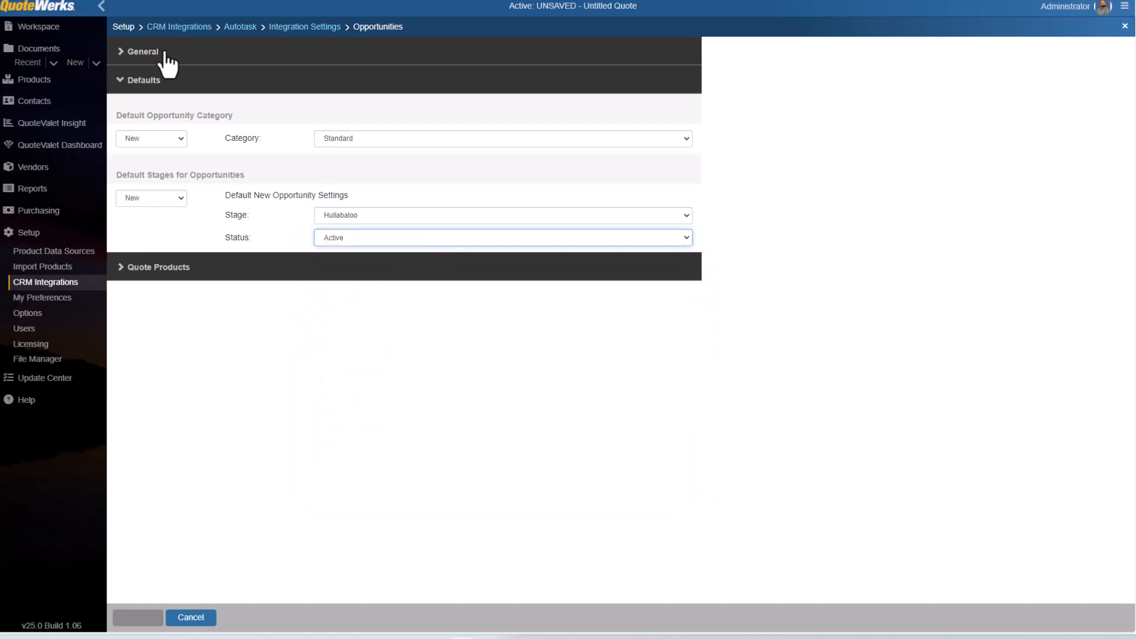
- Review the default part numbers and try the grouped bundle and first payment options in the Quote Products section
click(154, 82)
click(159, 110)
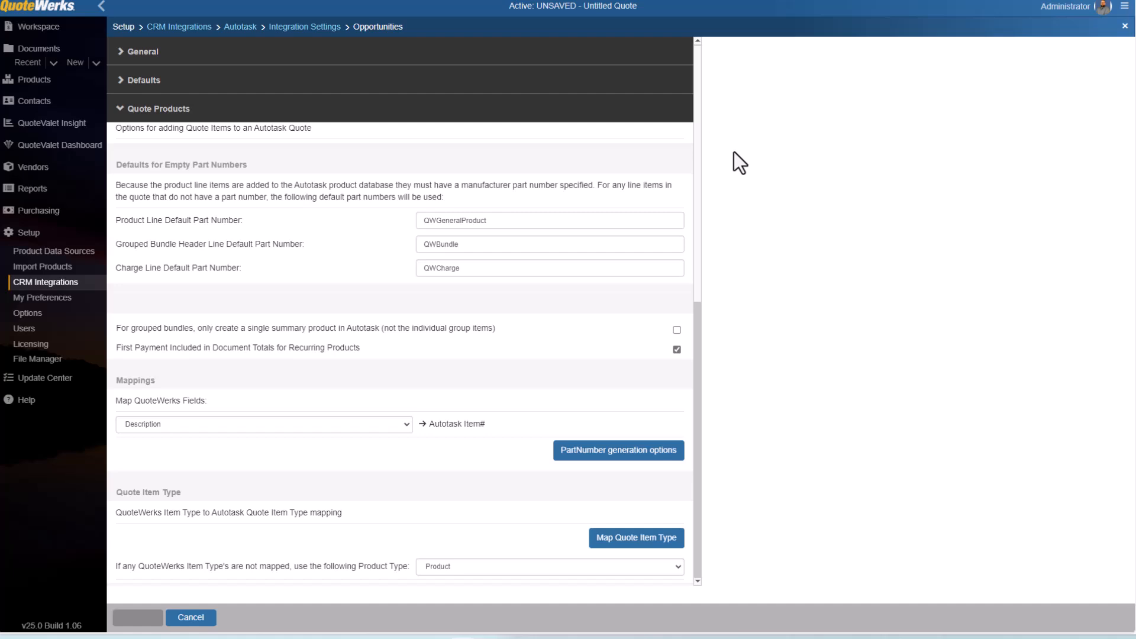
drag(493, 222, 421, 268)
click(760, 325)
click(676, 330)
click(676, 330)
click(677, 349)
click(677, 349)
click(677, 349)
- Examine the field choices for the Autotask Item# mapping and its part number generation options, without changing them
click(407, 423)
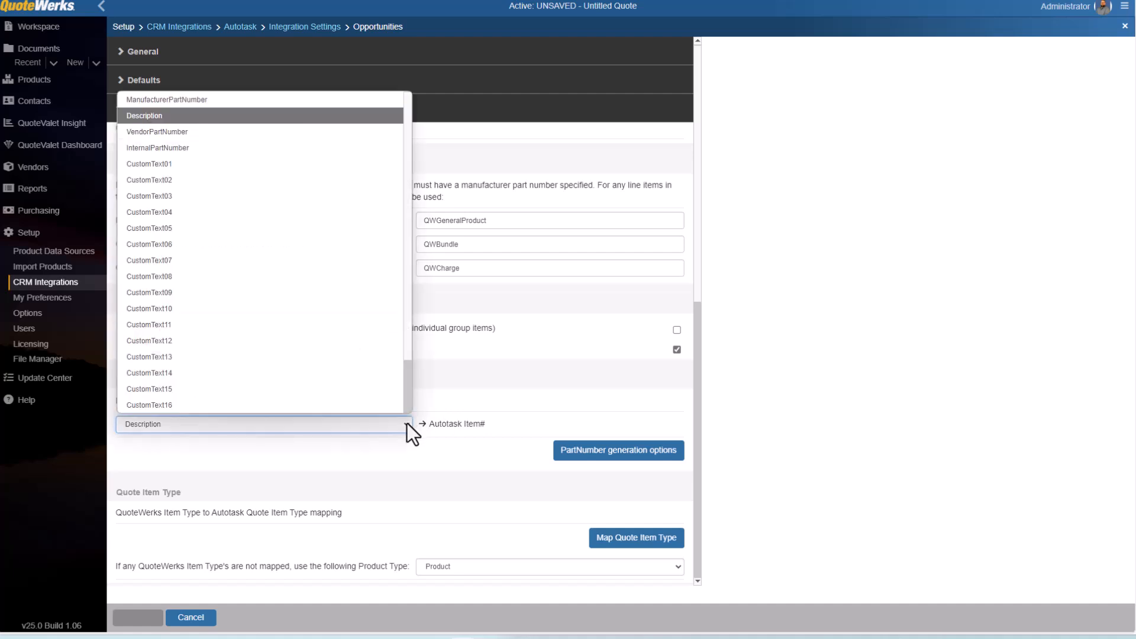
click(408, 424)
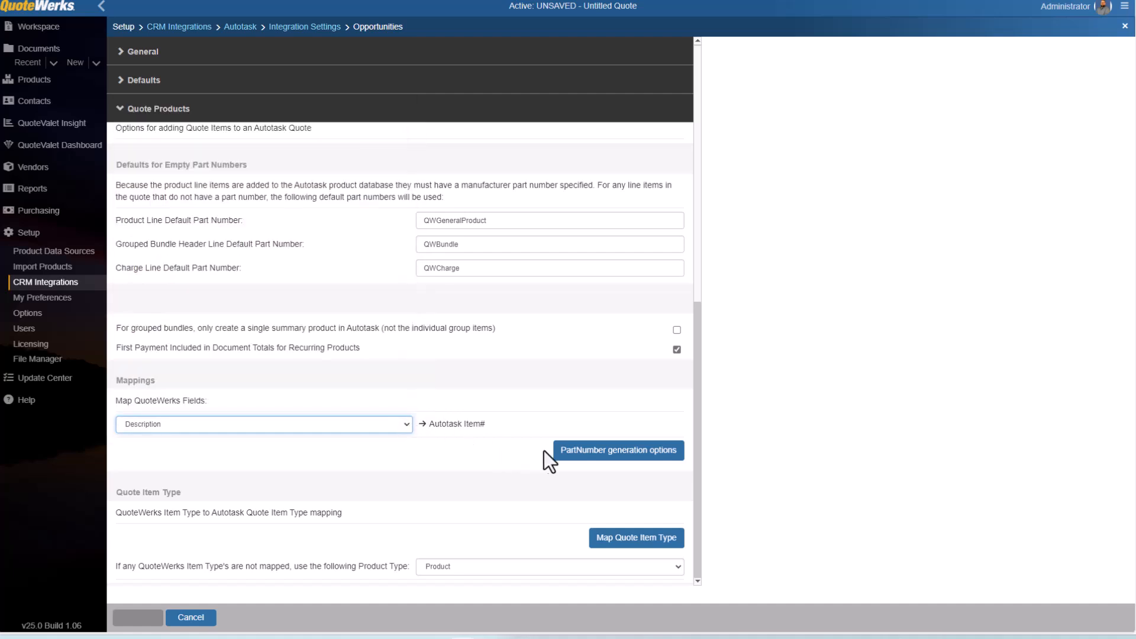
click(572, 457)
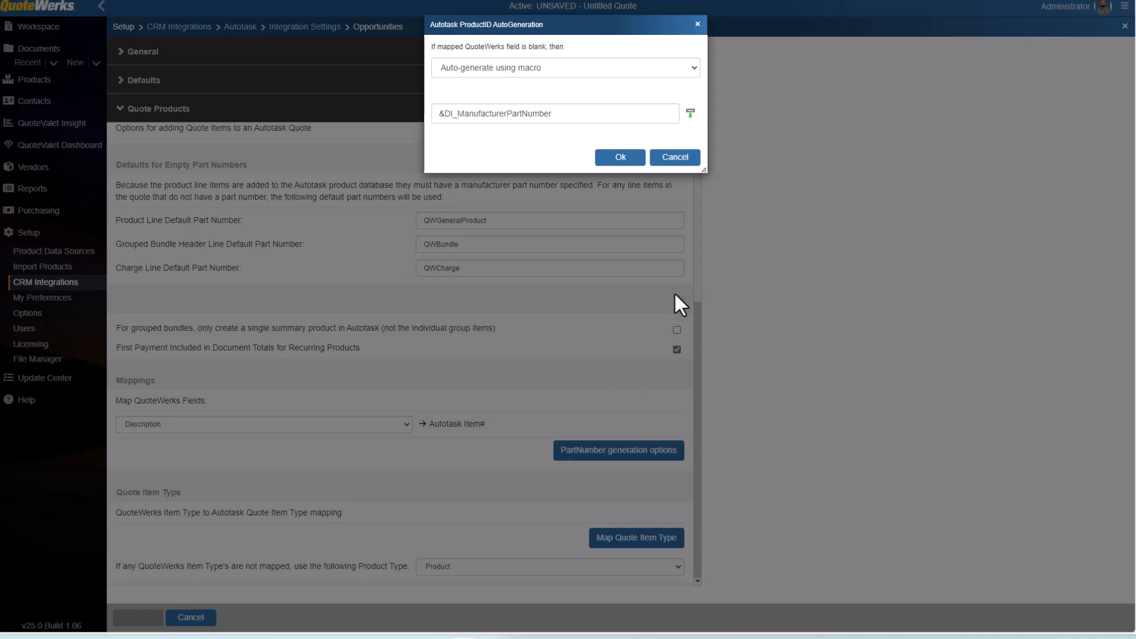
click(684, 168)
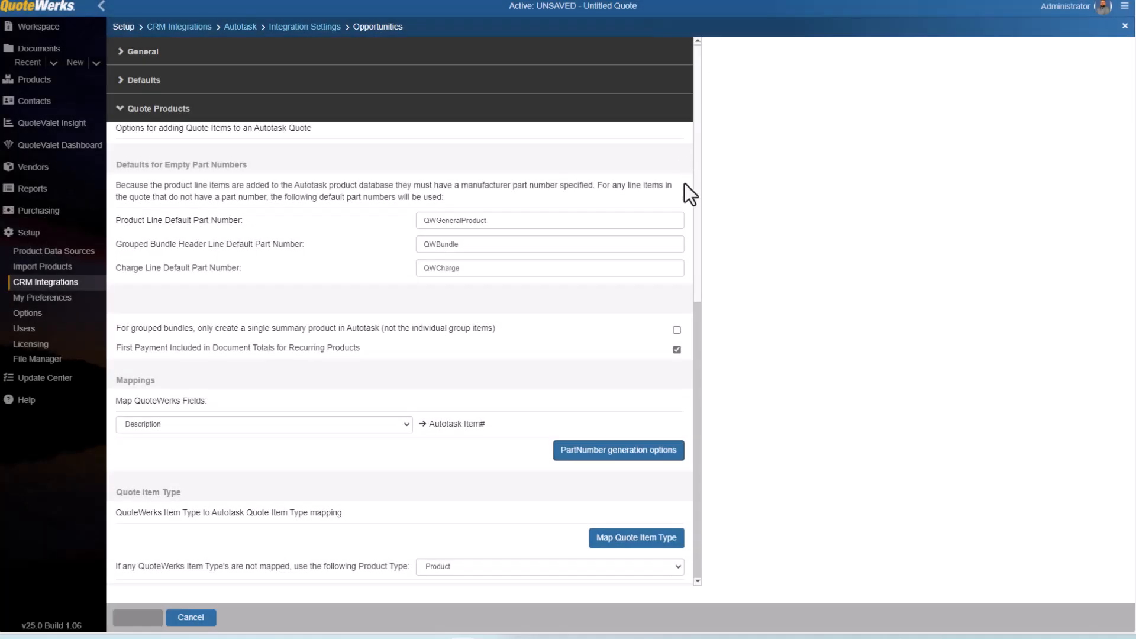
- Map the AgreementForecast and AgreementProducts item types to the Autotask quote item type Service and accept the mapping
scroll(701, 211, down, 4)
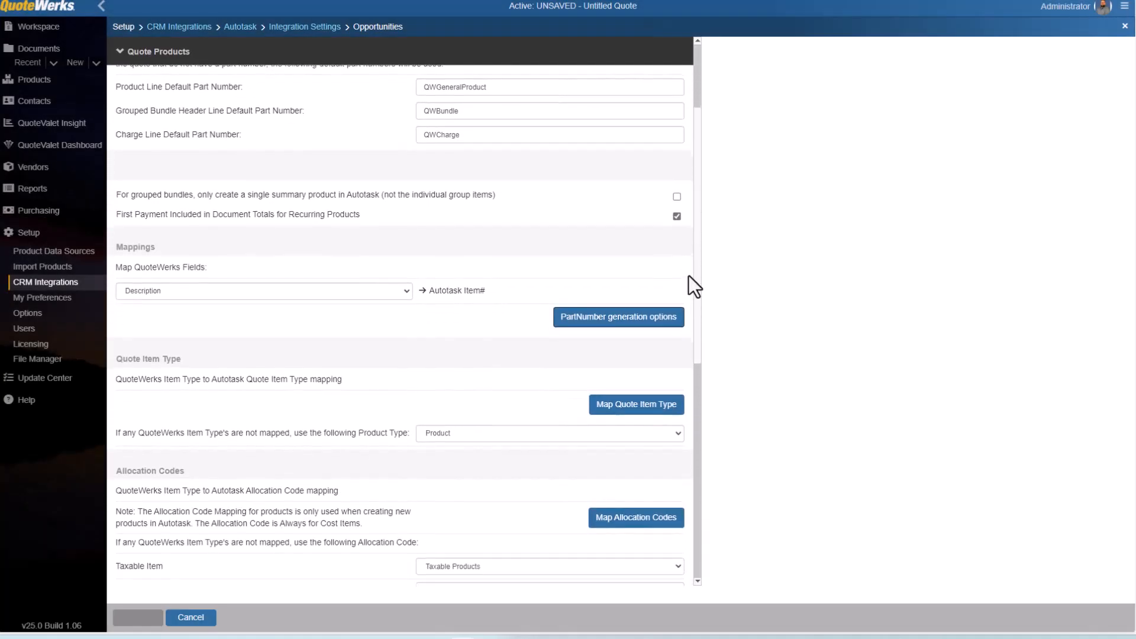
scroll(686, 308, down, 5)
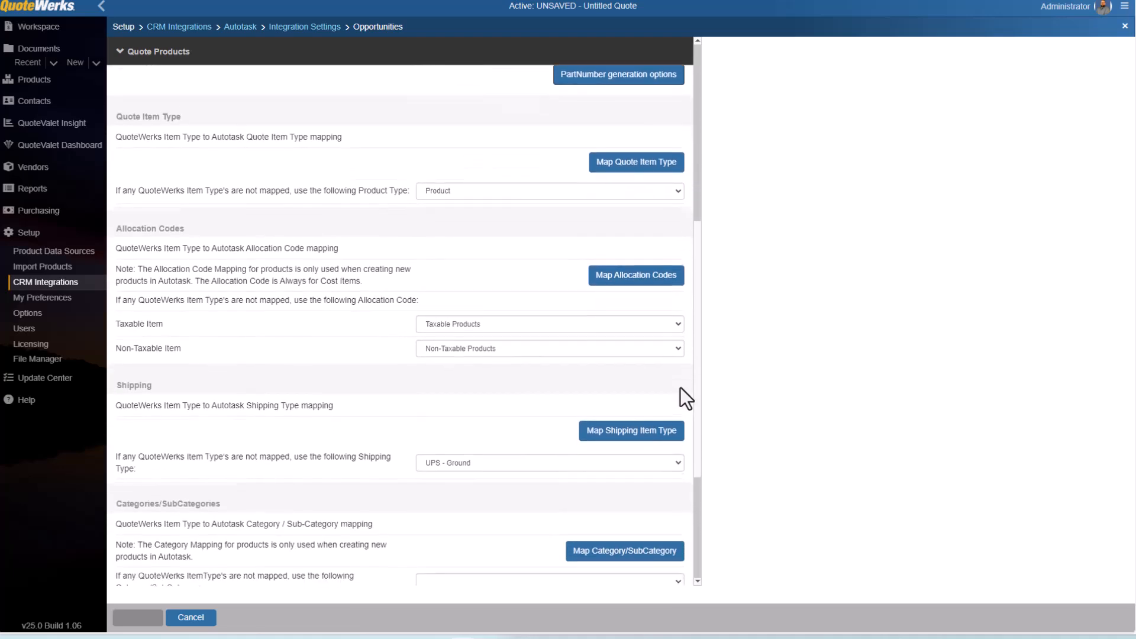
scroll(678, 415, down, 3)
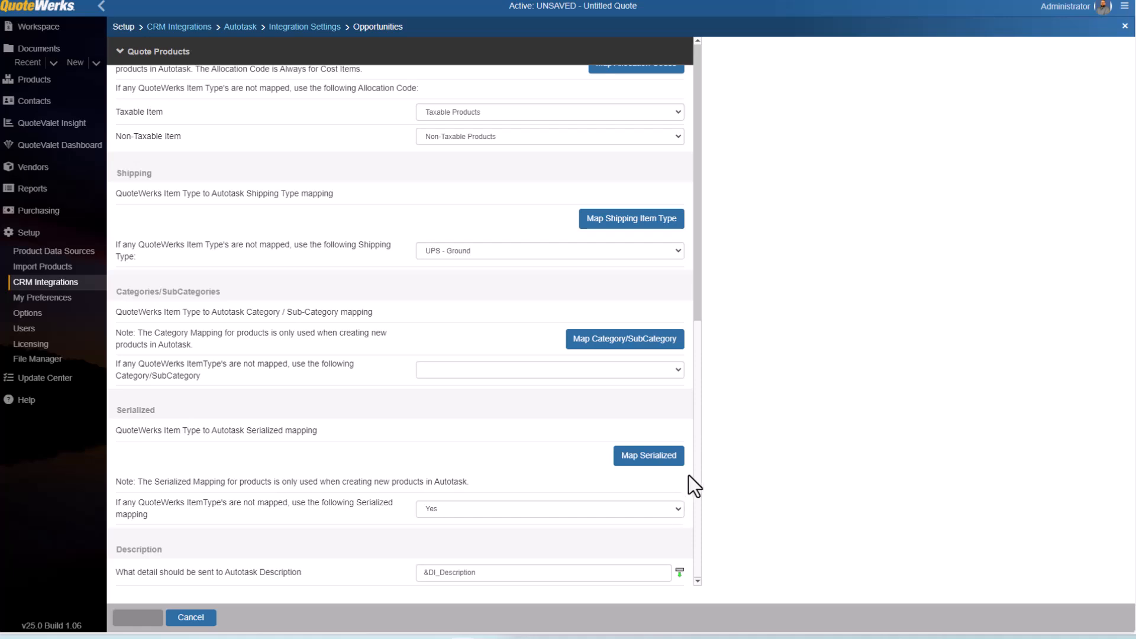
scroll(701, 450, up, 4)
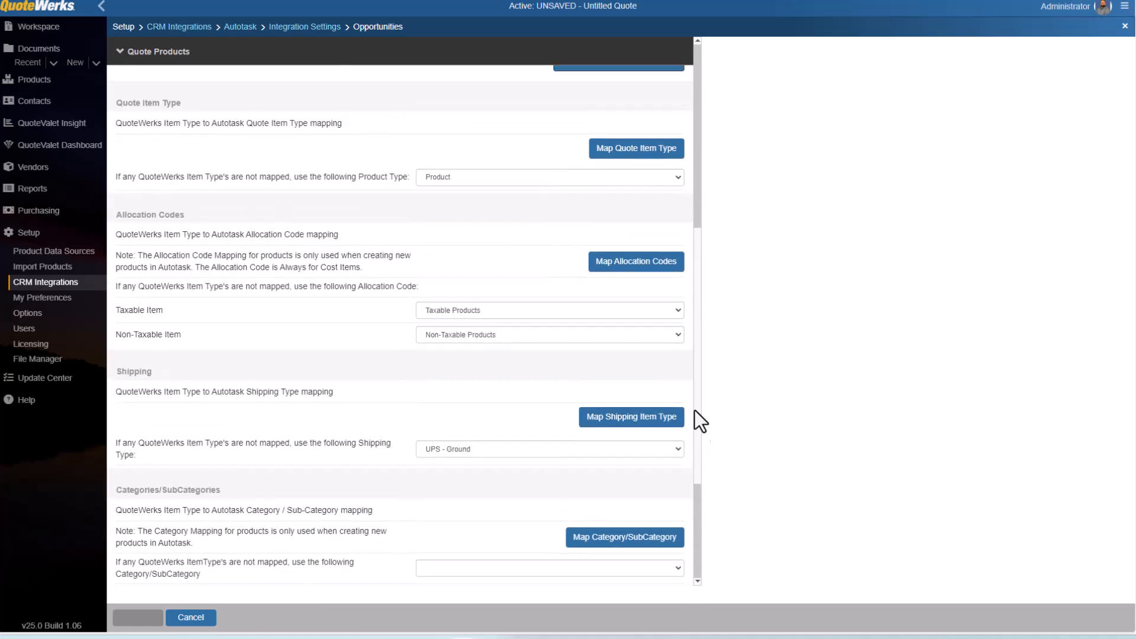
click(654, 153)
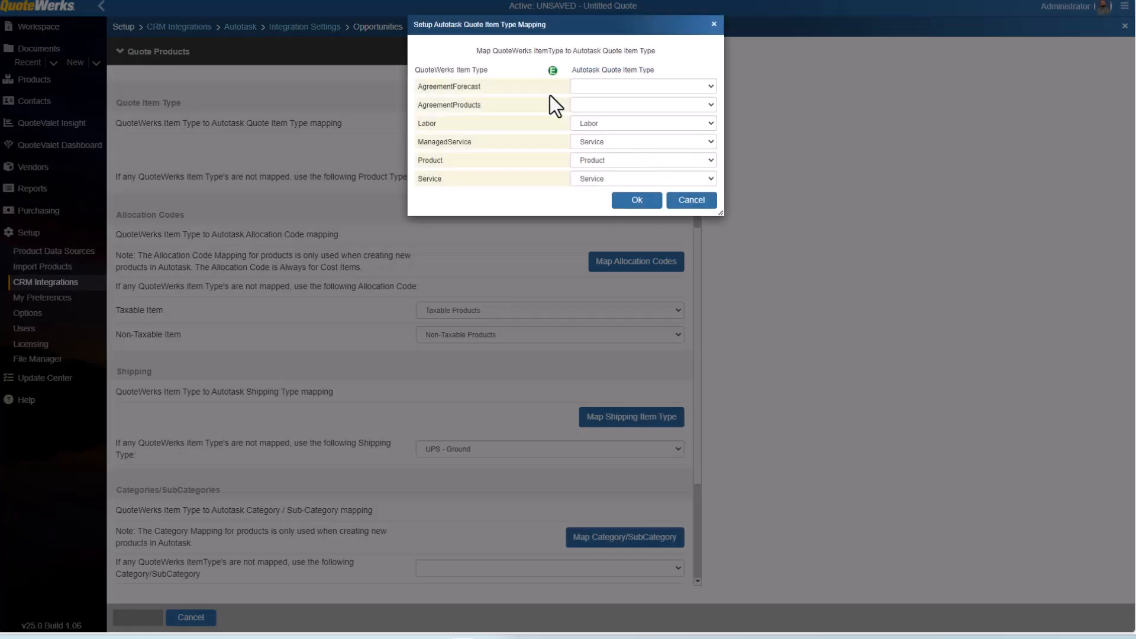
click(708, 89)
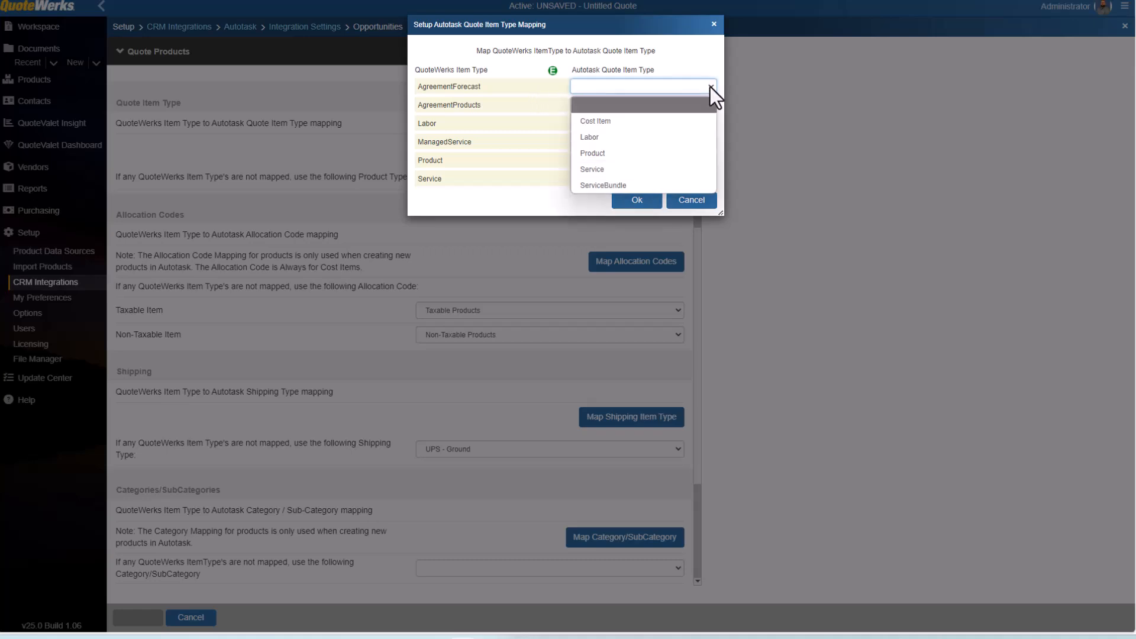
click(667, 168)
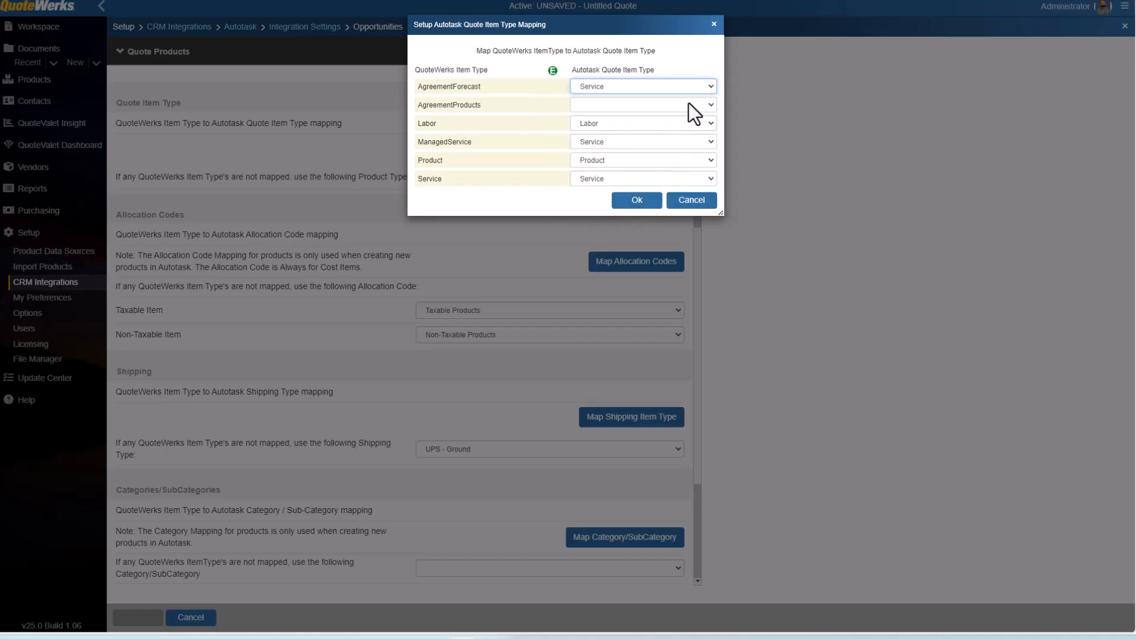
click(686, 105)
click(652, 184)
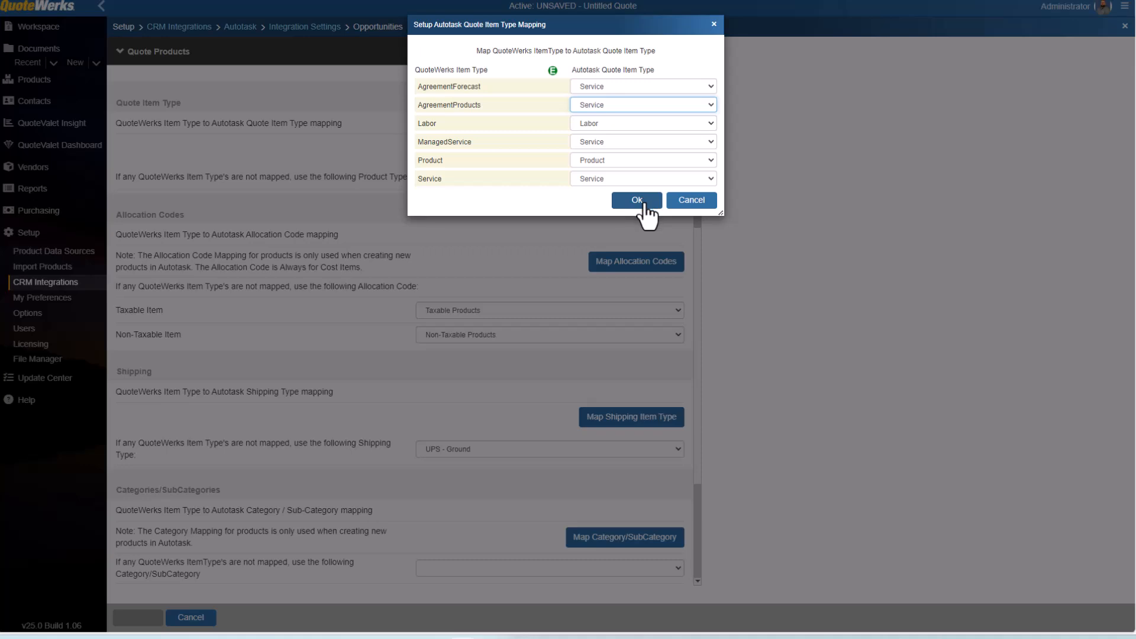
click(637, 201)
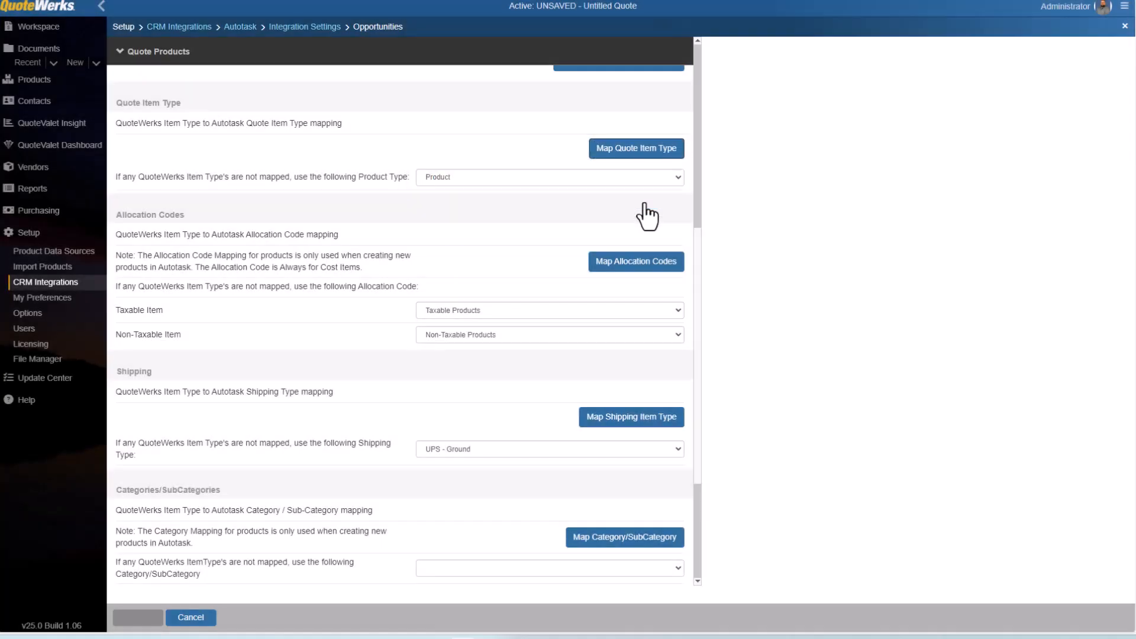
- Review the Product Data Source integration settings, examining the item type, tax code and tax region choices for Autotask Products
click(314, 29)
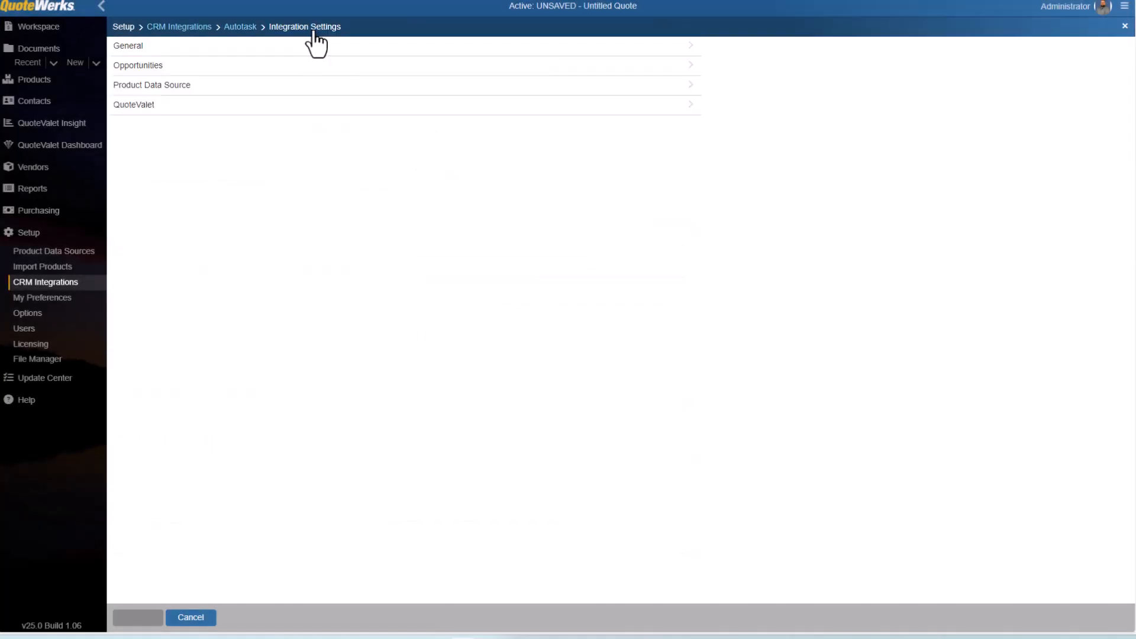
click(156, 85)
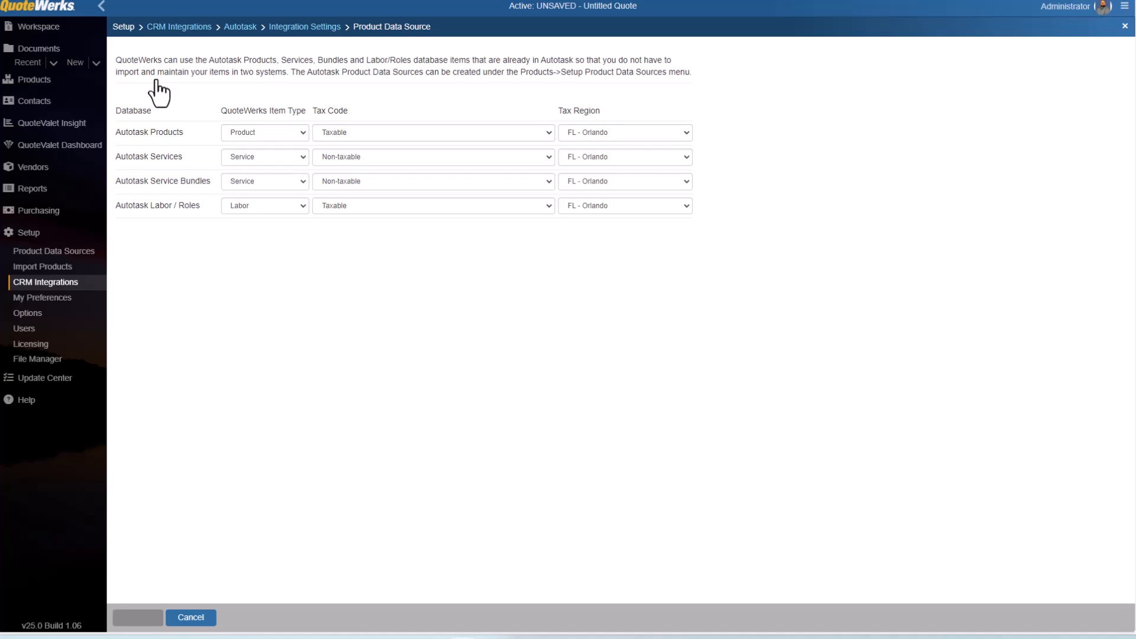
click(306, 136)
click(306, 136)
click(552, 133)
click(552, 133)
click(689, 133)
click(690, 133)
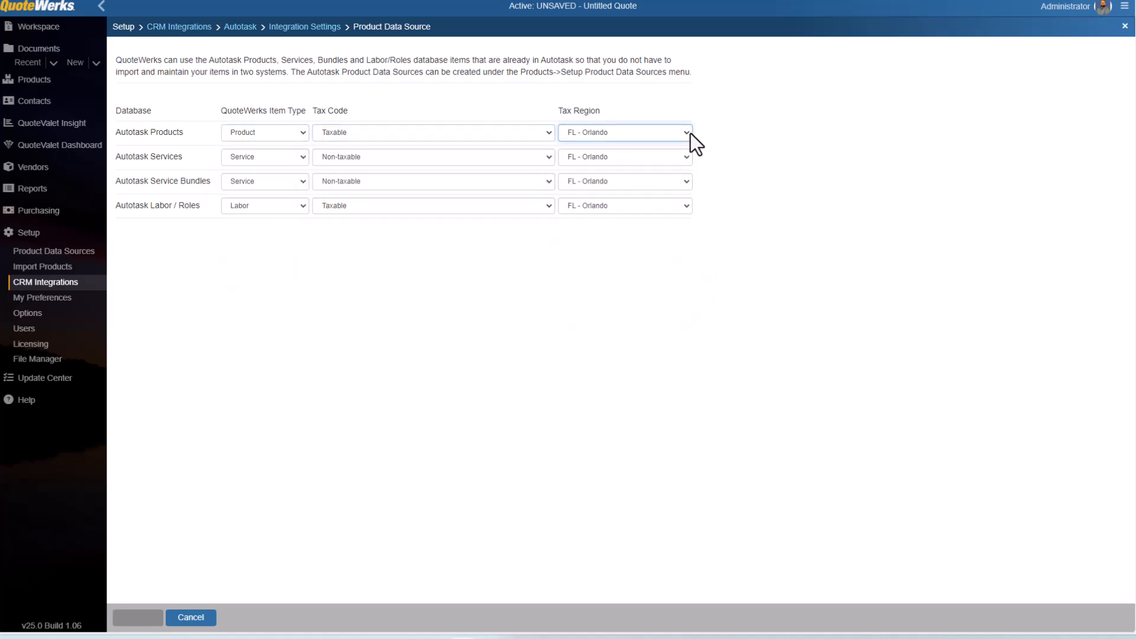
- Review the QuoteValet link and acceptance package options in the integration settings, and return to the Autotask setup page
click(327, 28)
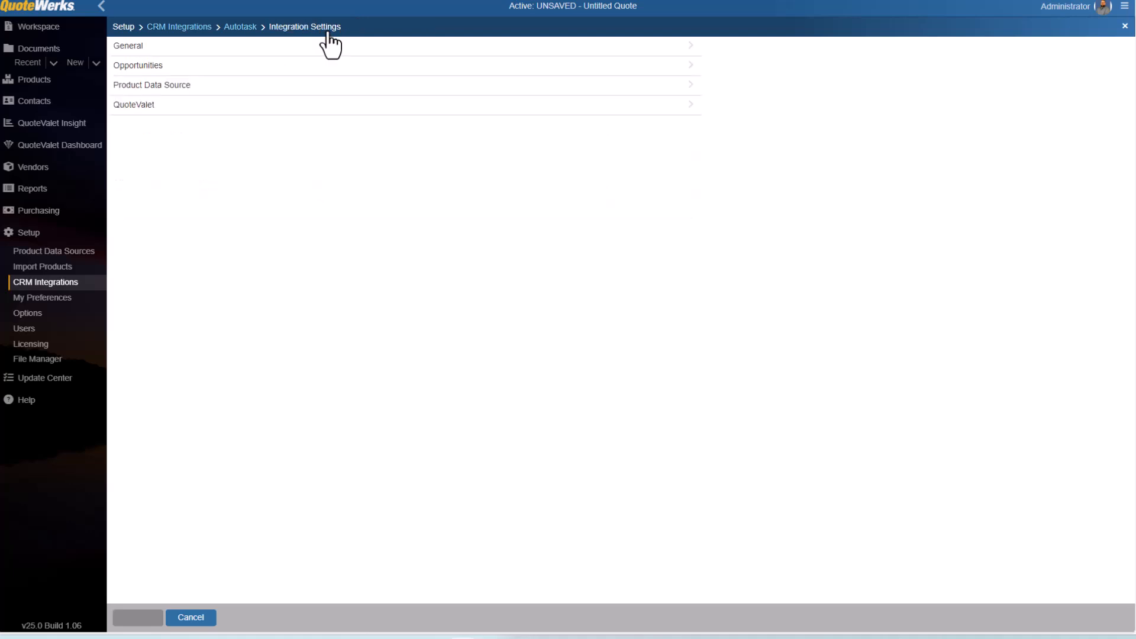
click(156, 107)
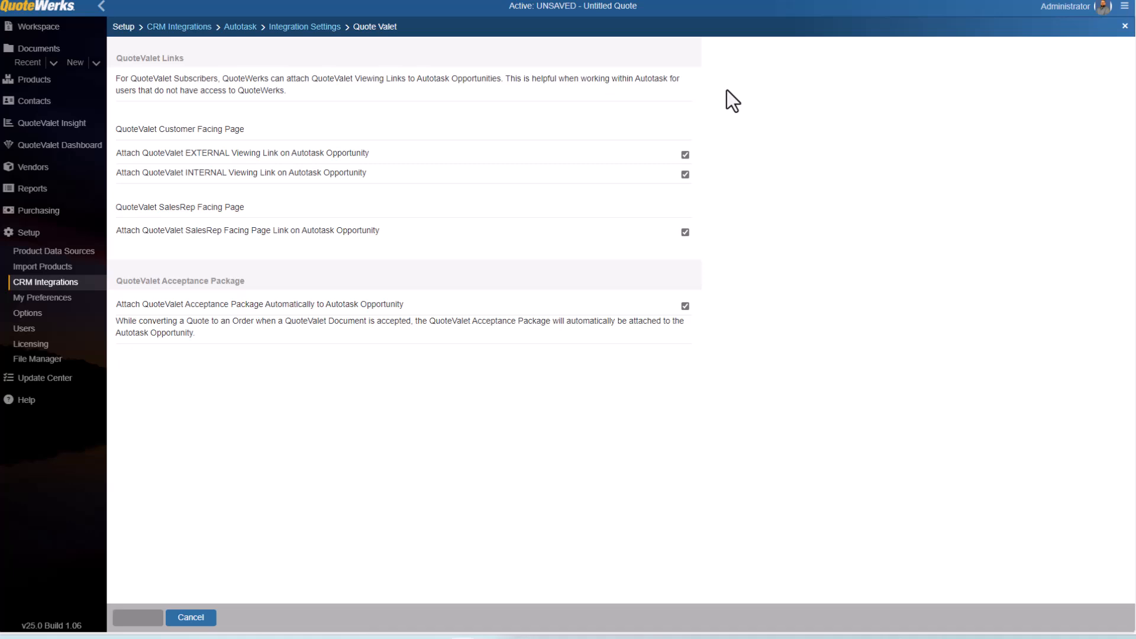
click(240, 27)
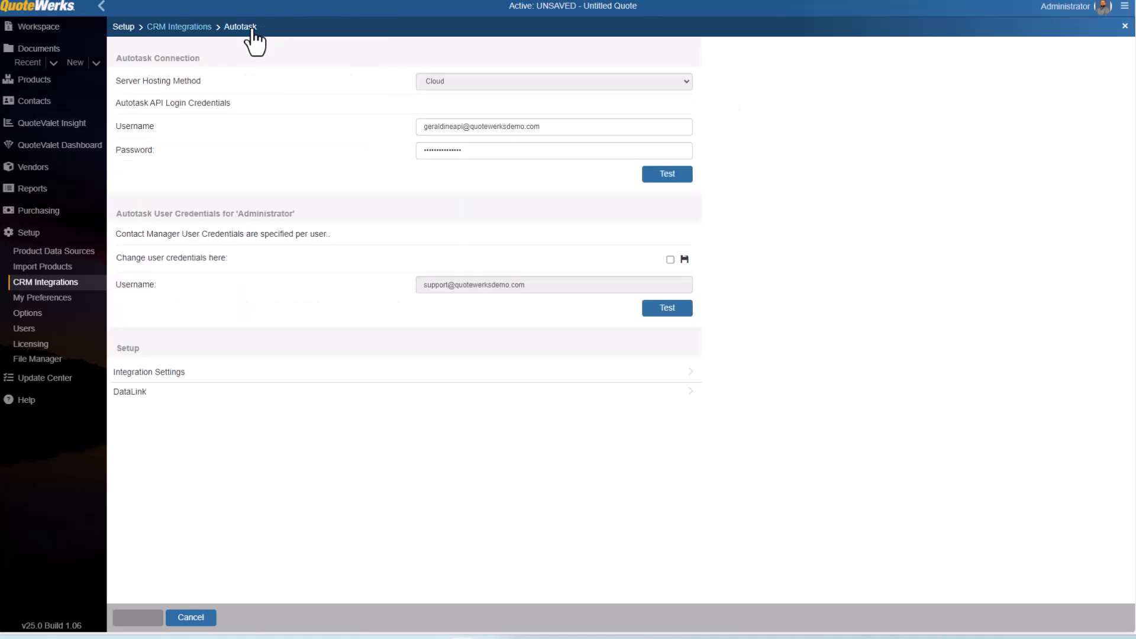
- Start a new DataLink mapping for the RetrieveSoldTo event that reads Autotask data into QuoteWerks
click(172, 400)
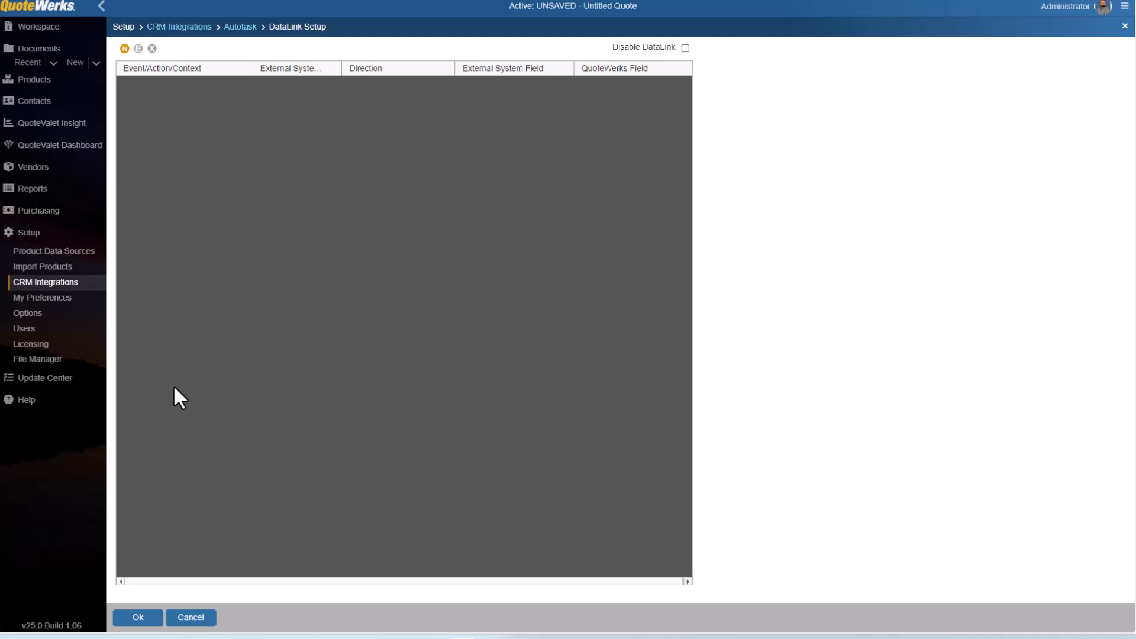
click(125, 49)
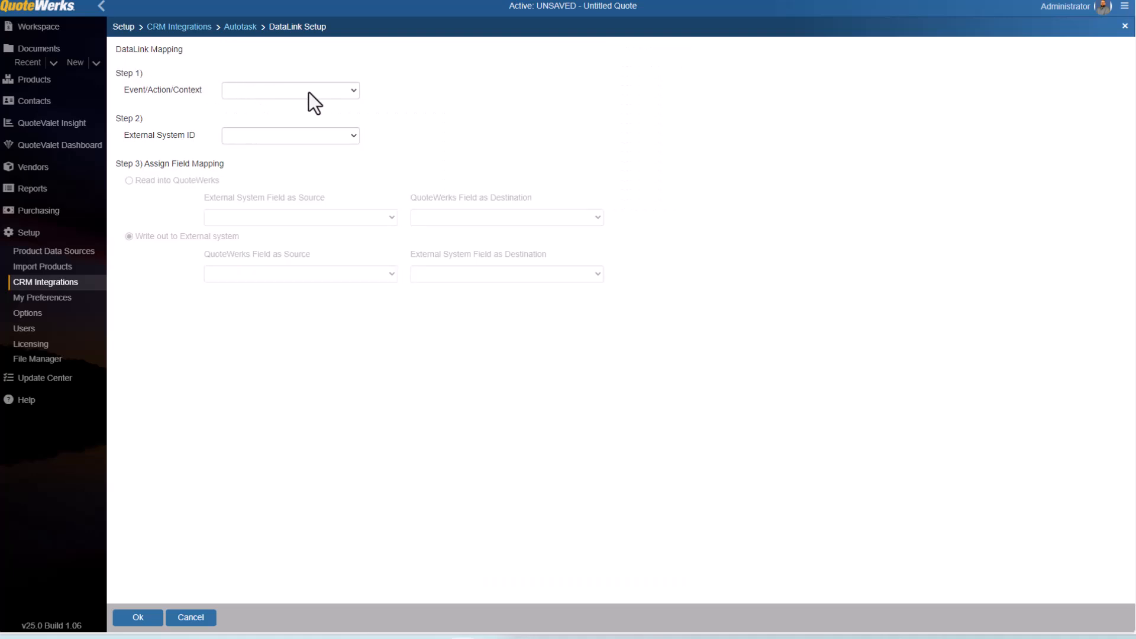
click(353, 91)
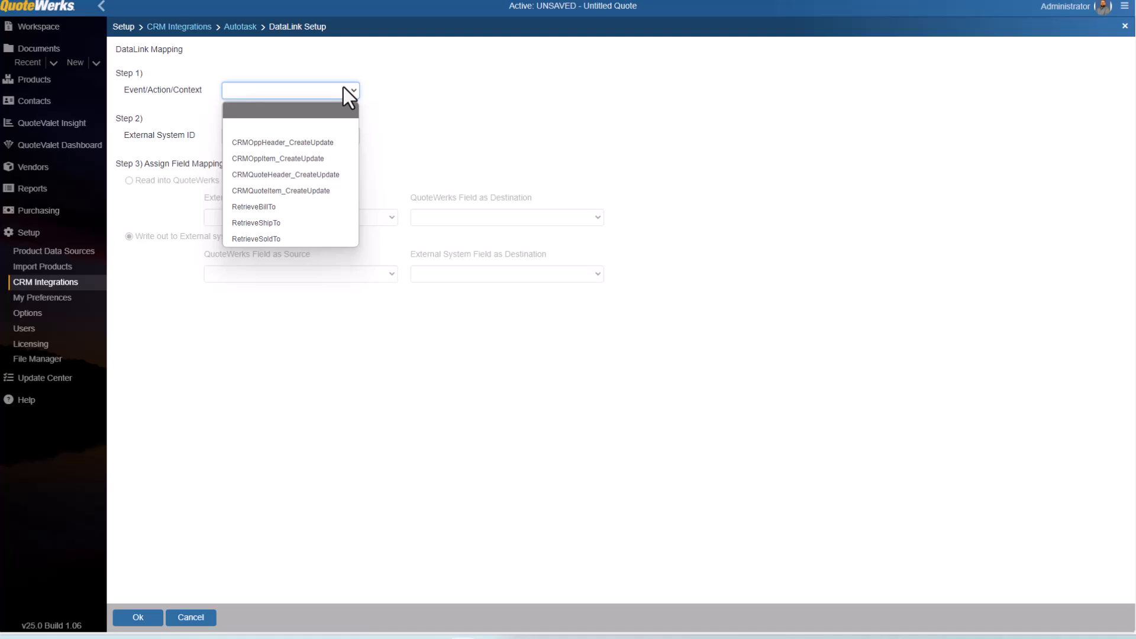
click(299, 240)
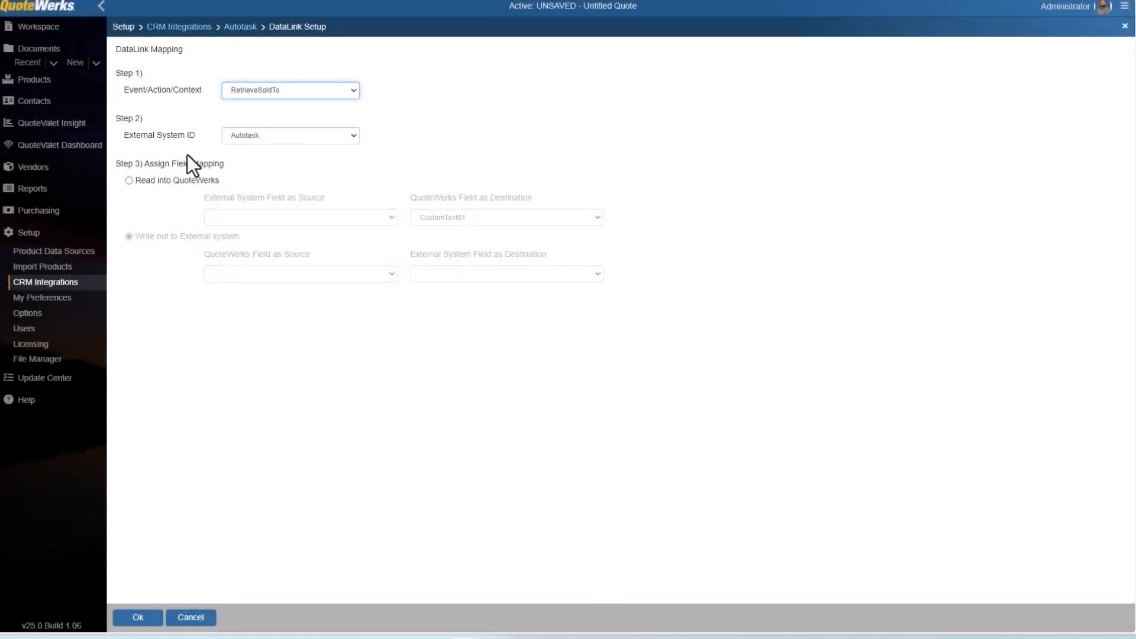
click(129, 180)
- Map the source field Account->UDF->Payment Terms to the QuoteWerks field Terms and save the DataLink mapping
click(392, 218)
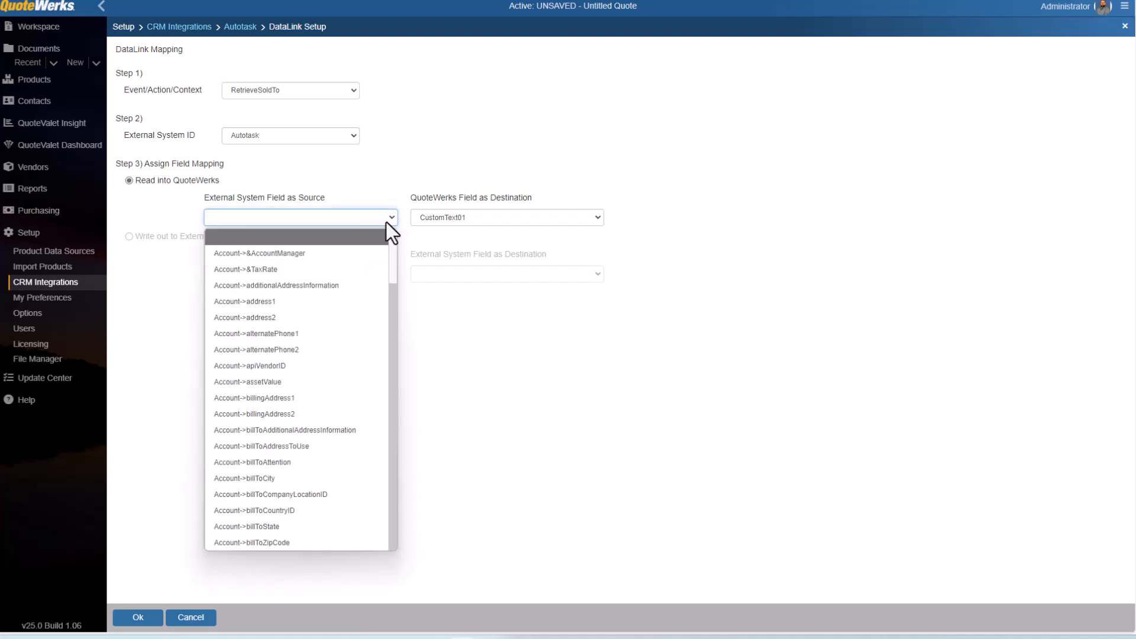
scroll(331, 435, down, 15)
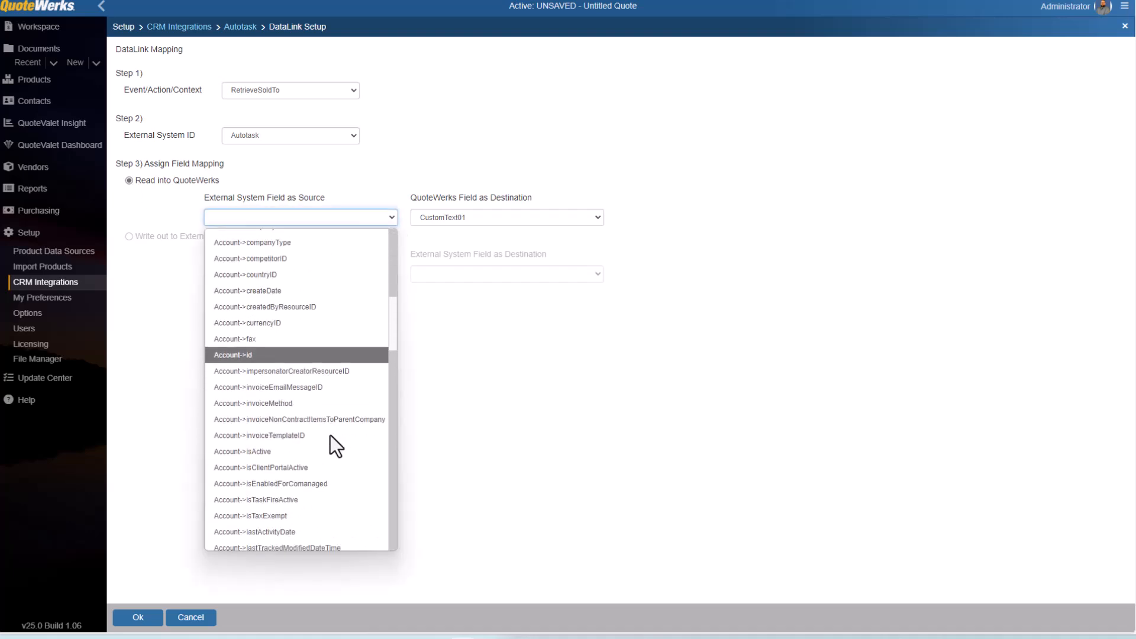
scroll(330, 436, up, 1)
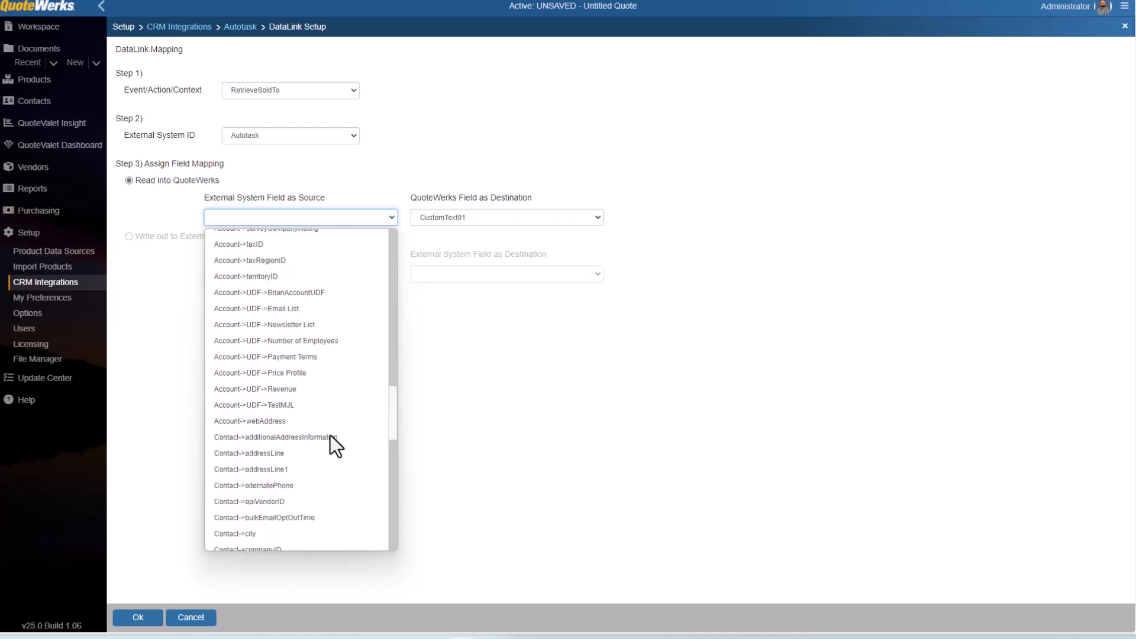
click(305, 357)
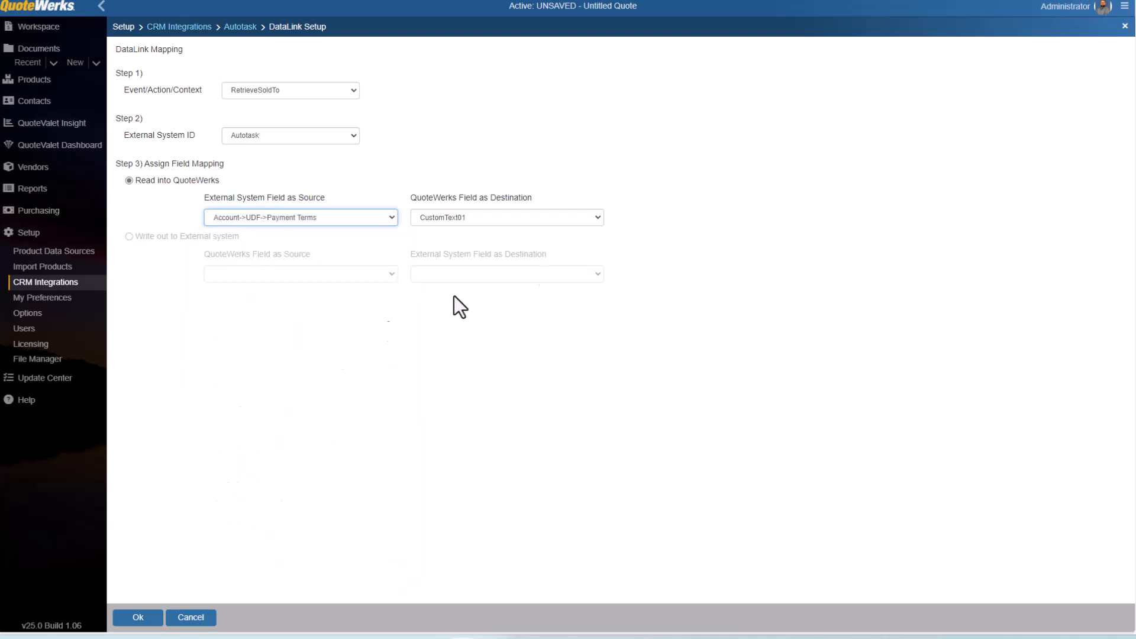
click(595, 223)
scroll(561, 271, down, 10)
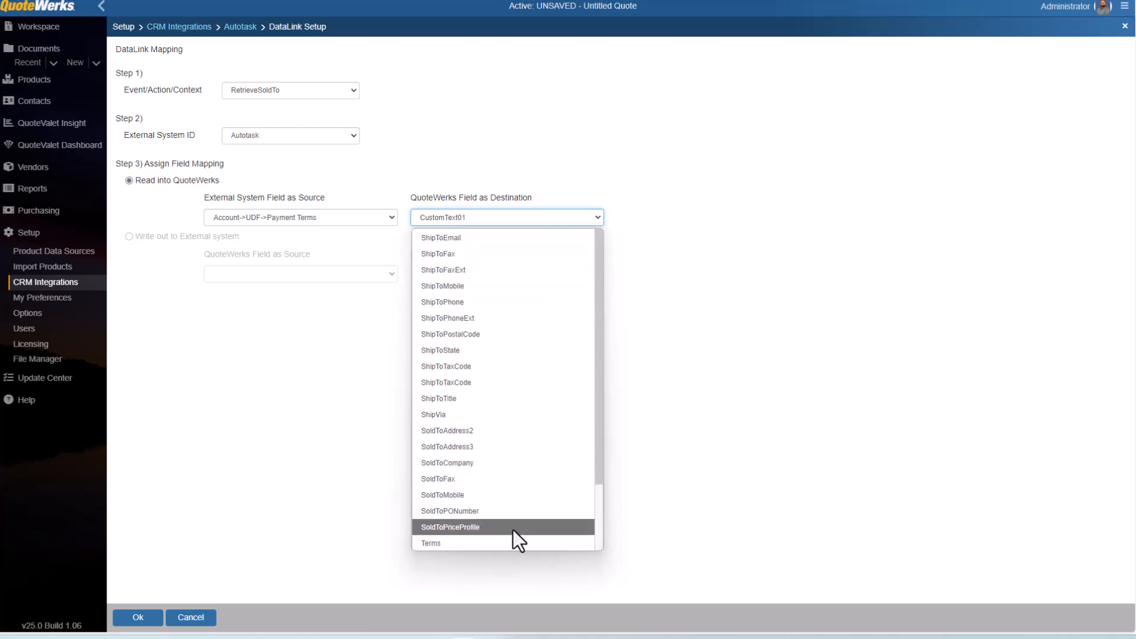
click(506, 543)
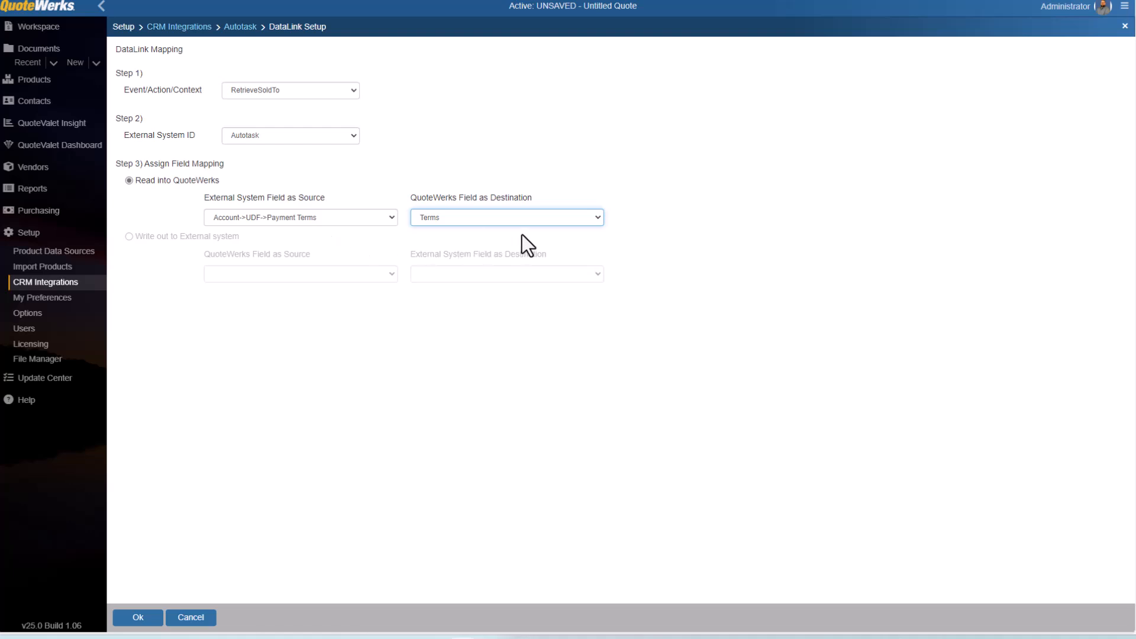
click(142, 618)
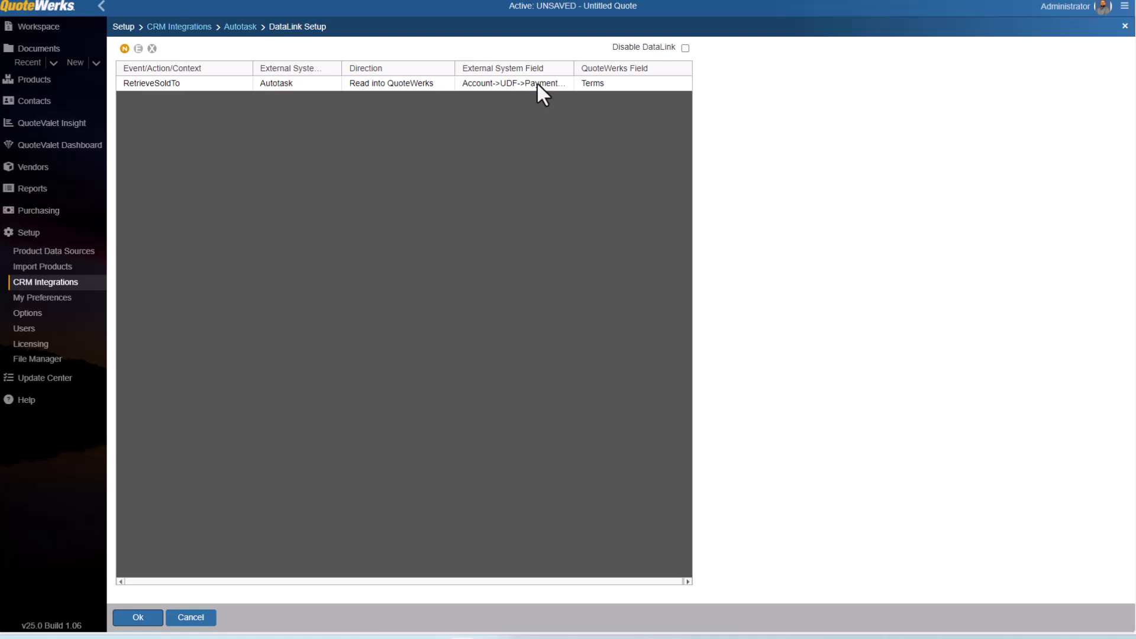
- Start a new product data source with Autotask Products as its database type and proceed to the column mapping
click(65, 251)
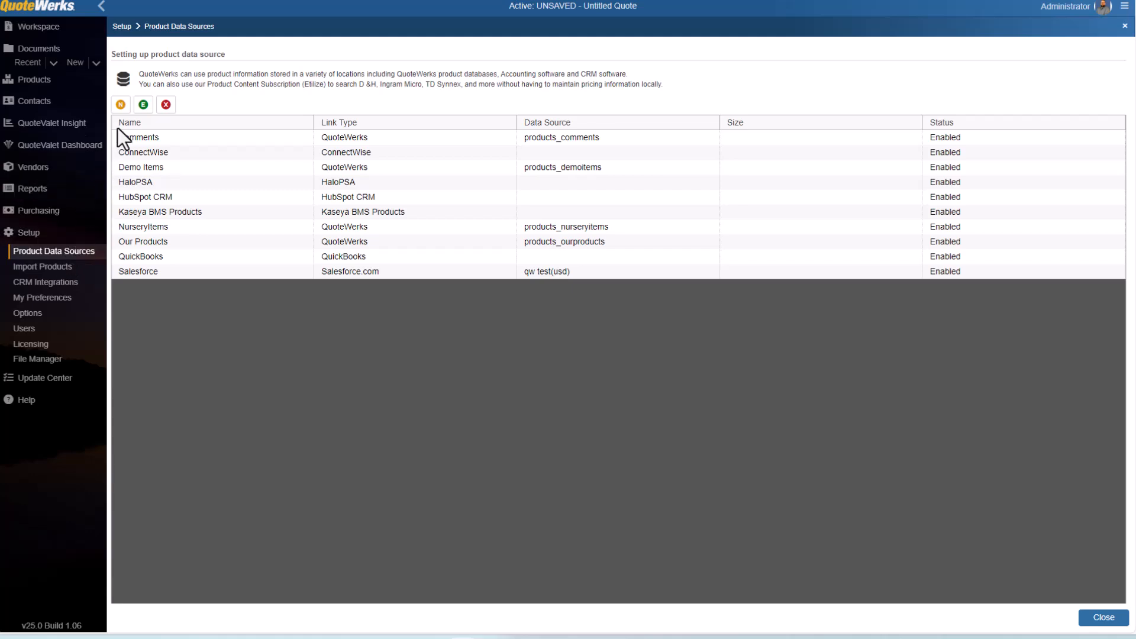
click(121, 105)
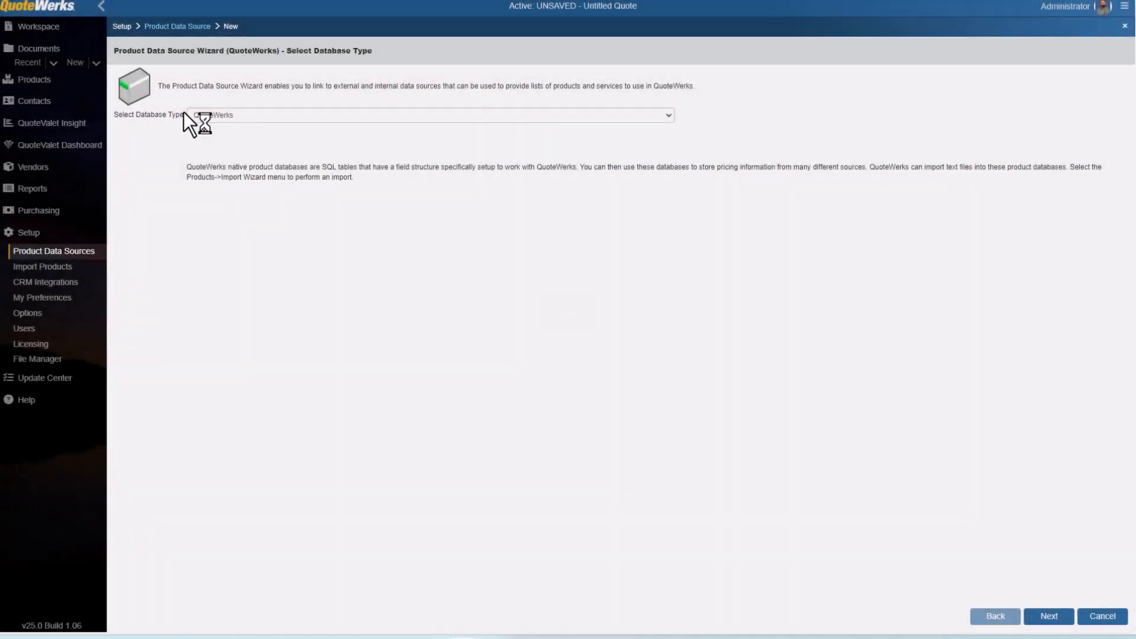
click(217, 114)
click(218, 151)
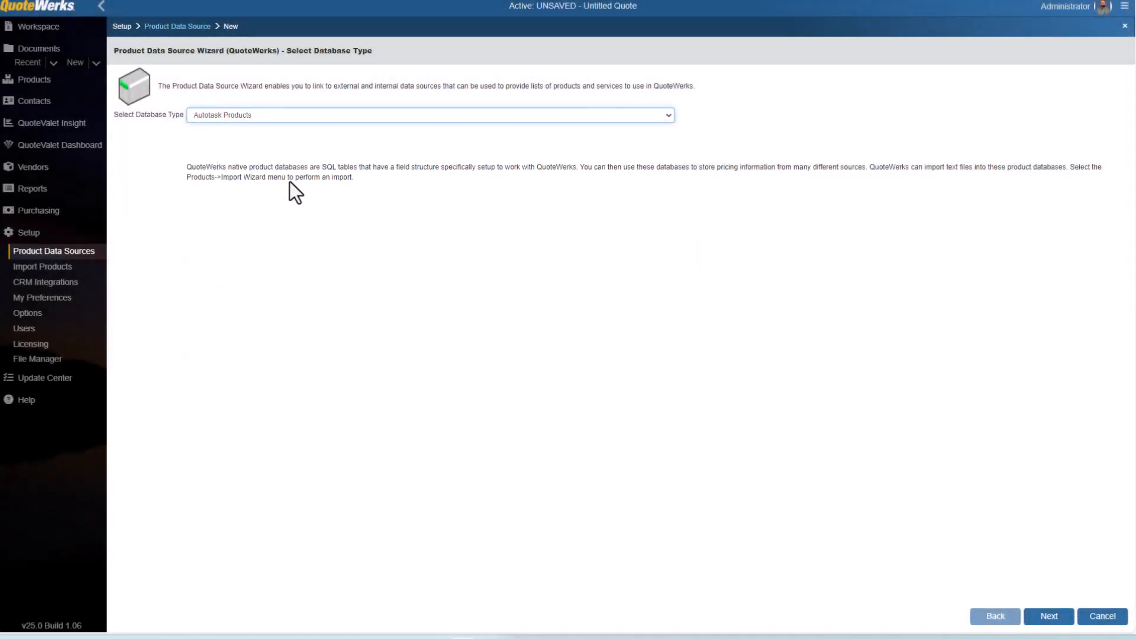
click(1062, 628)
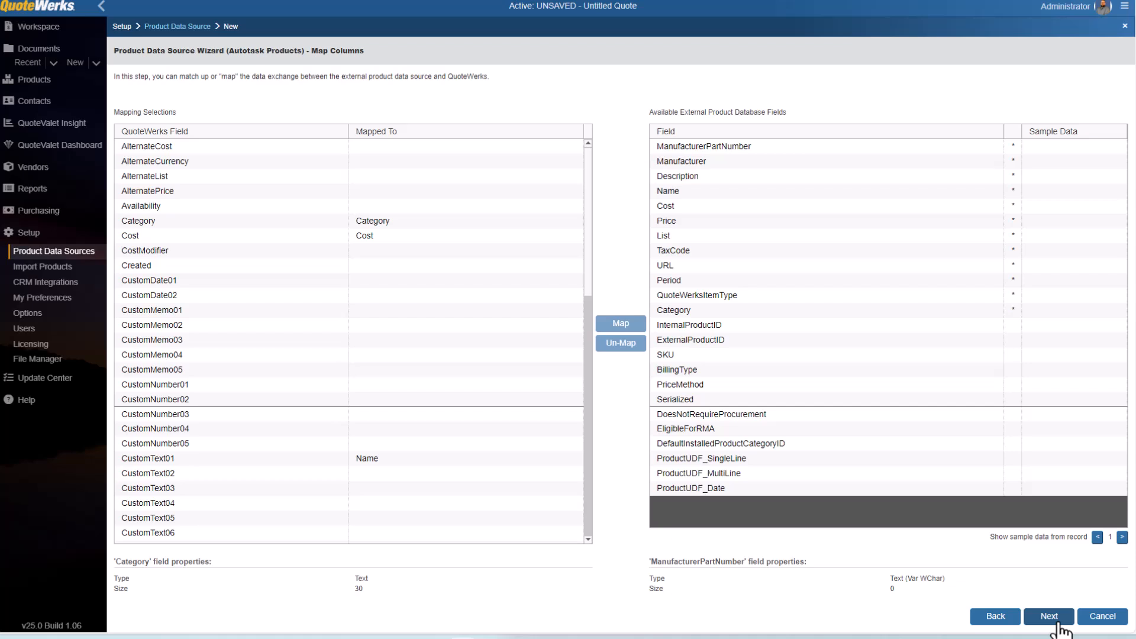
- Accept the default column mapping, the name Autotask Products, the column titles and access rights, and finish the data source
click(1059, 625)
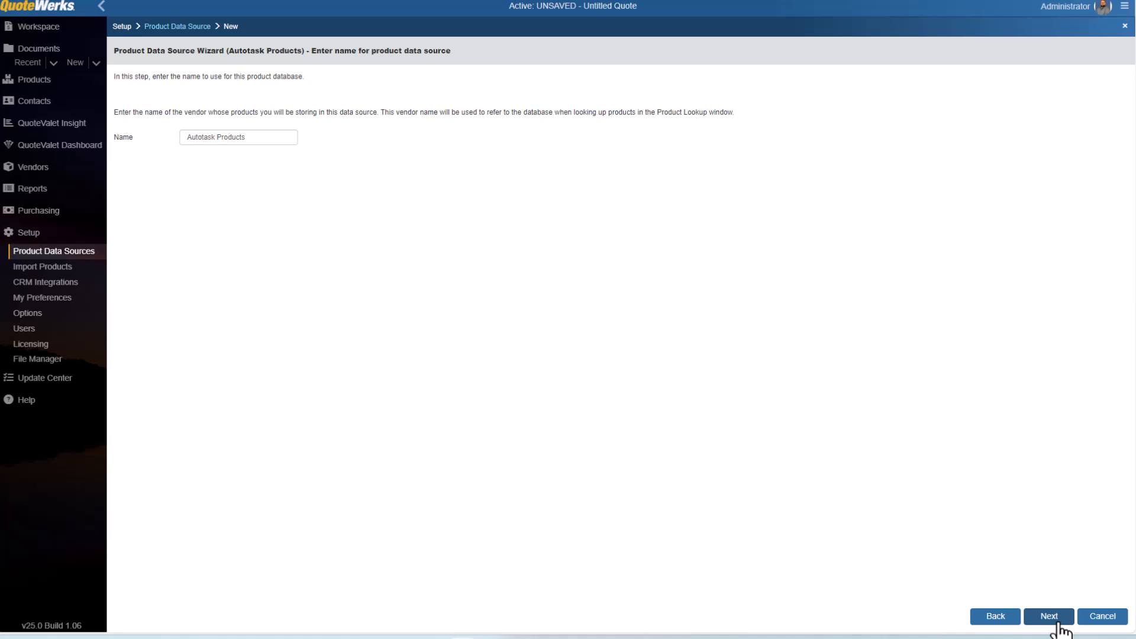
click(1059, 627)
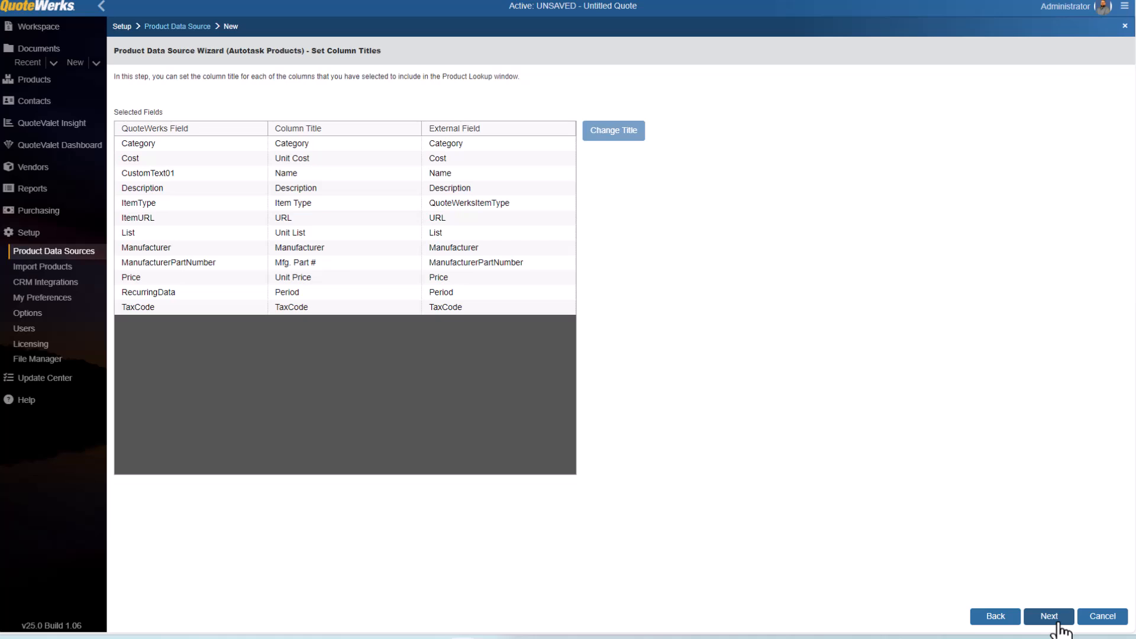
click(1059, 625)
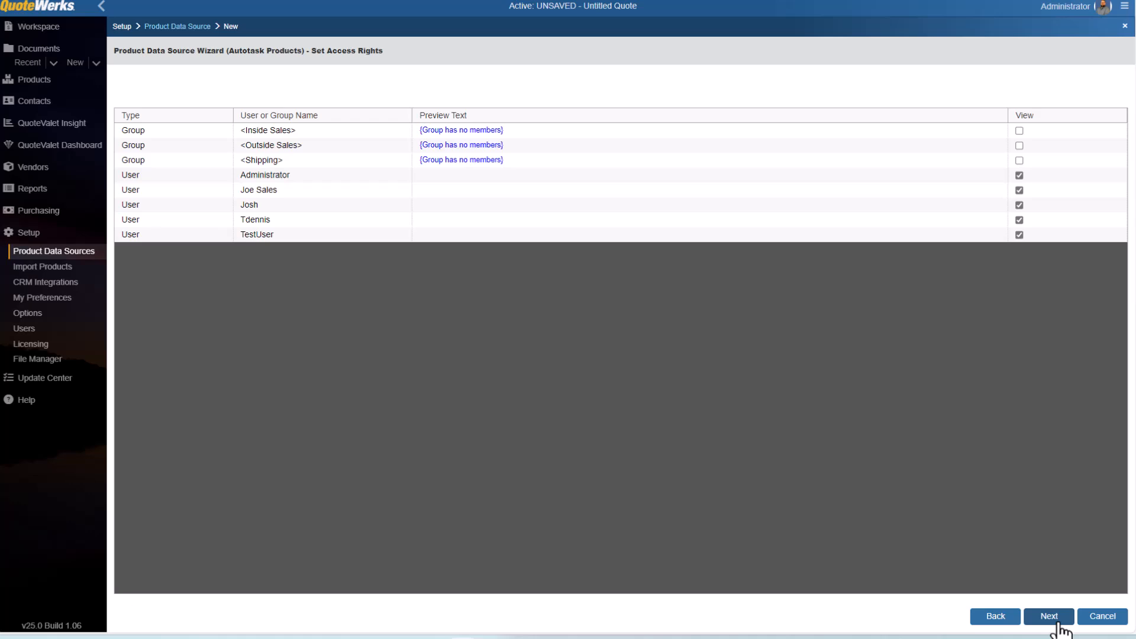
click(1059, 625)
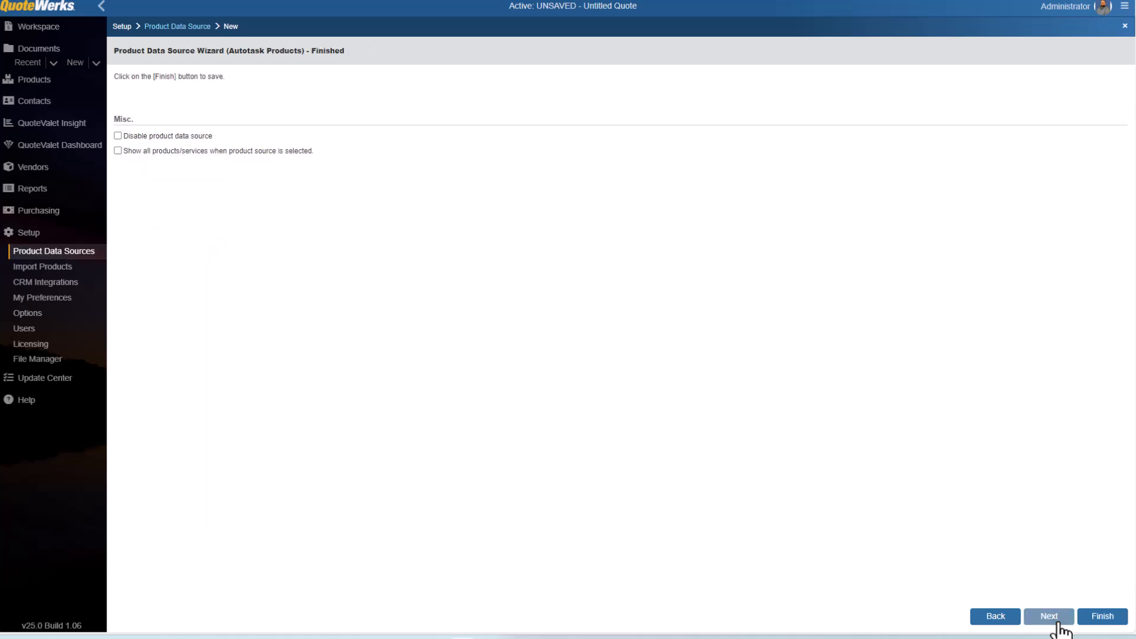
click(1099, 623)
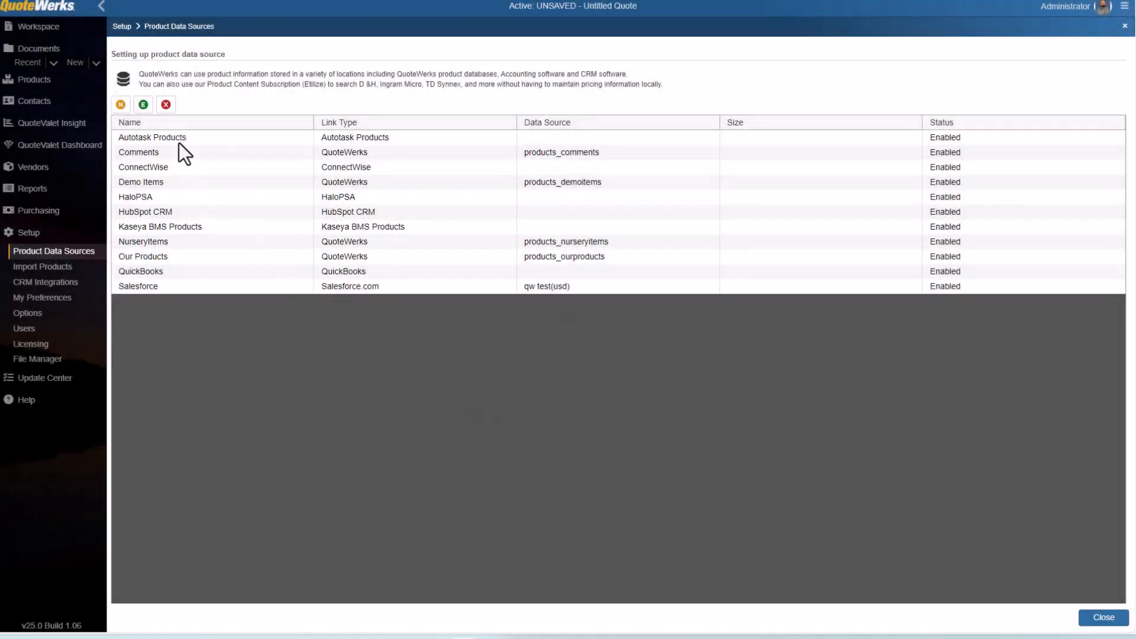
- Return to the untitled quote, open its product lookup and select the Autotask Products database
click(47, 35)
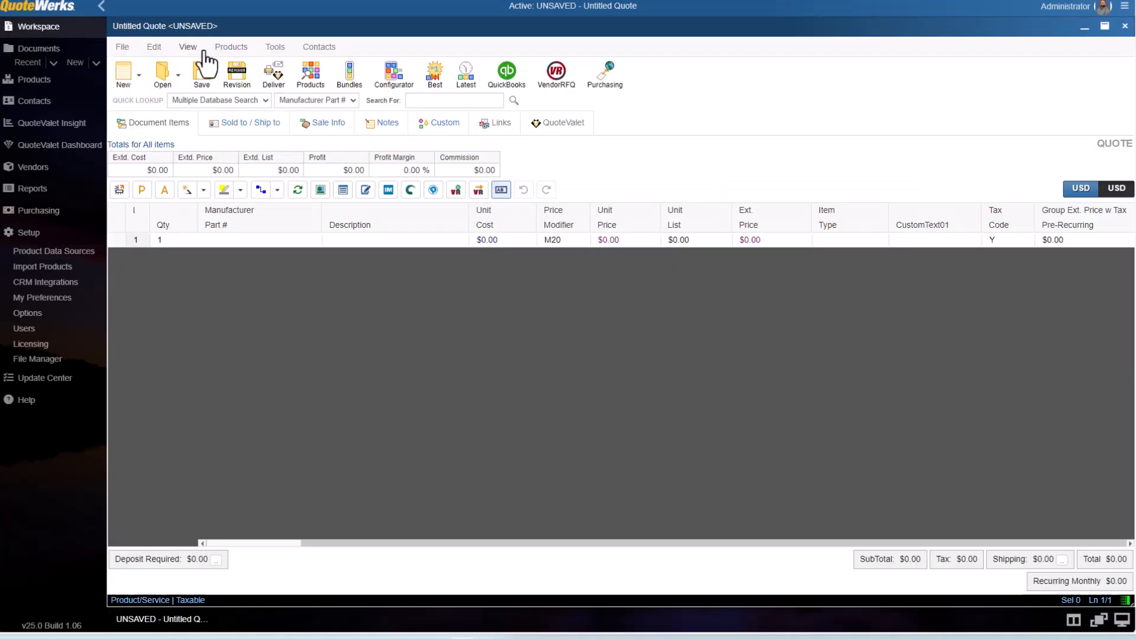
click(323, 76)
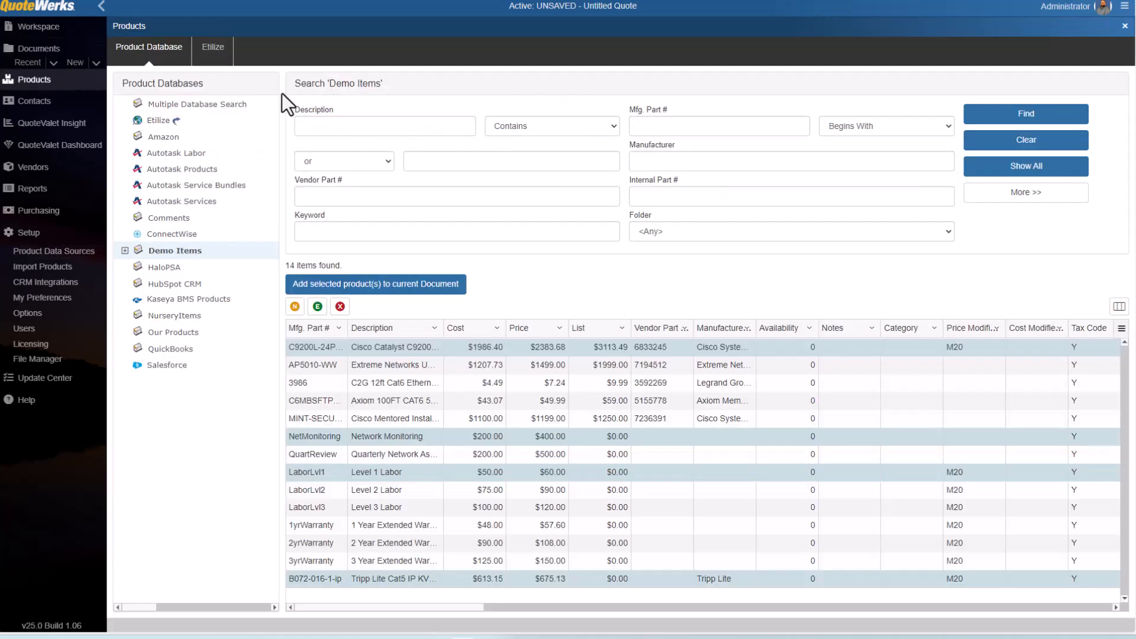
click(189, 172)
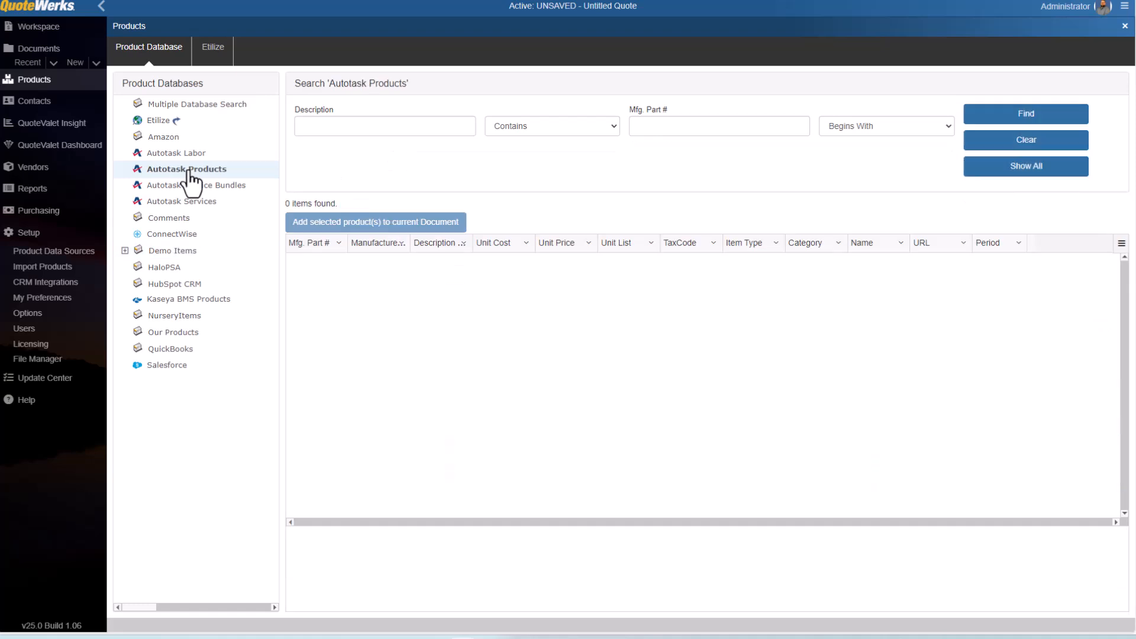